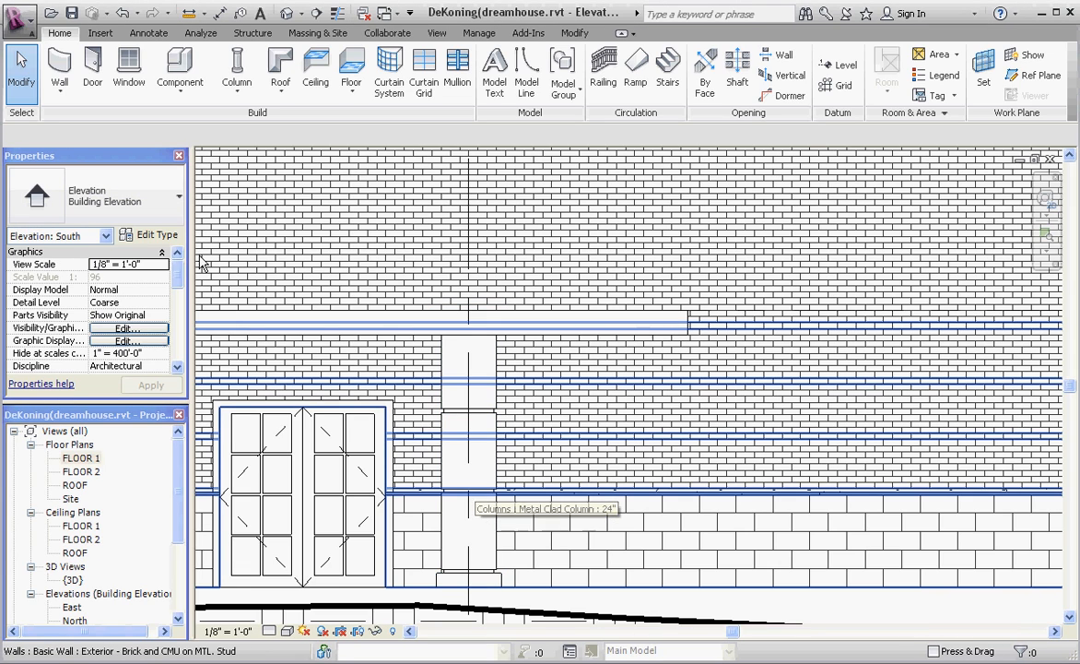
Step: Set the 24" metal clad column's top offset to -1' 0" in the South elevation
{"action": "mouse_move", "coordinate": [179, 267]}
{"action": "left_mouse_down"}
{"action": "mouse_move", "coordinate": [180, 277]}
{"action": "mouse_move", "coordinate": [182, 265]}
{"action": "left_mouse_up"}
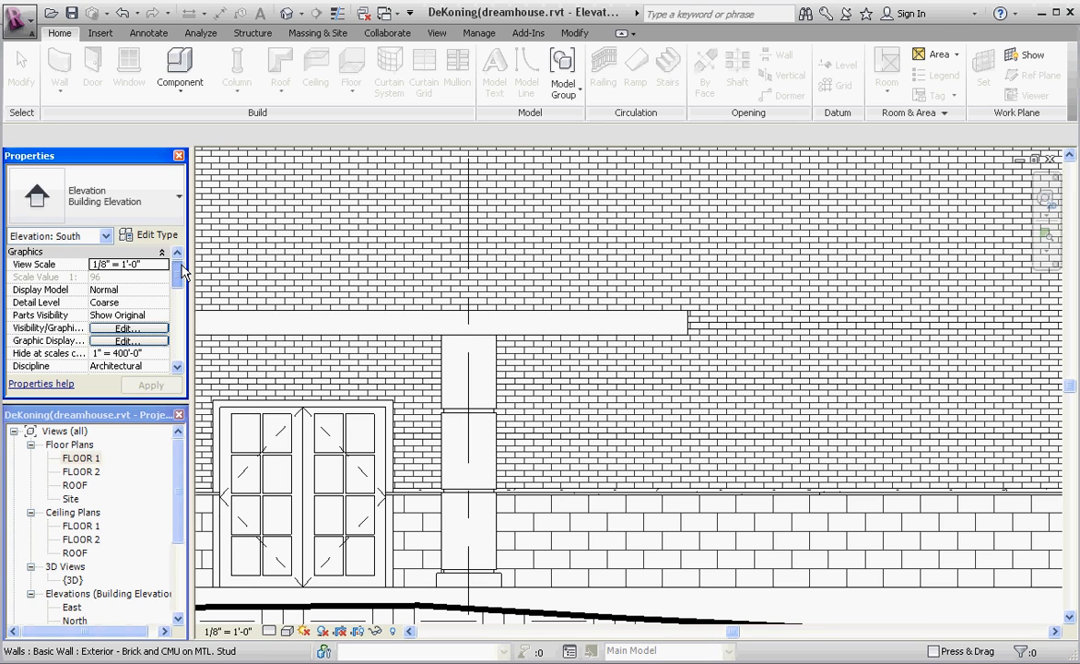
{"action": "left_click", "coordinate": [500, 385]}
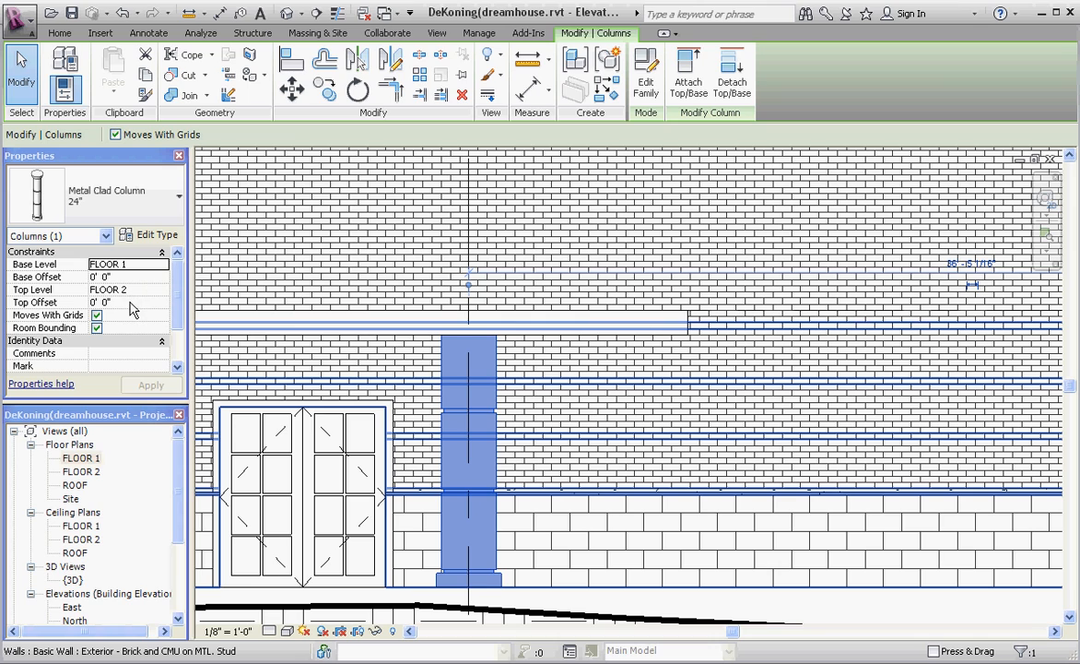
{"action": "left_click", "coordinate": [108, 302]}
{"action": "left_click_drag", "start_coordinate": [106, 302], "coordinate": [64, 302]}
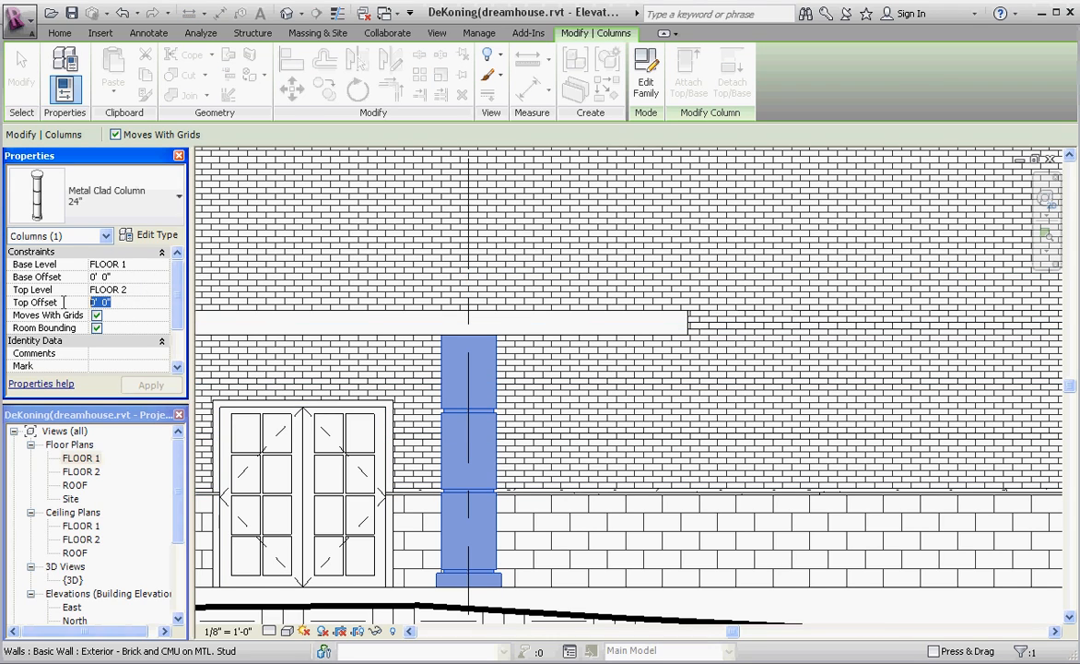
{"action": "type", "text": "-1"}
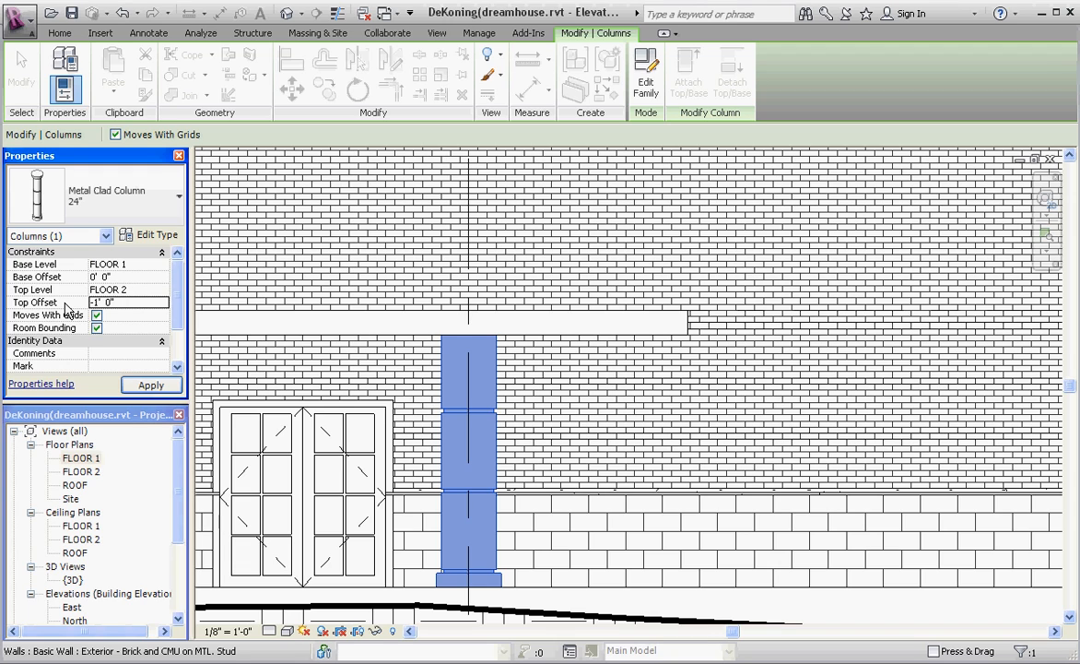
{"action": "left_click", "coordinate": [151, 385]}
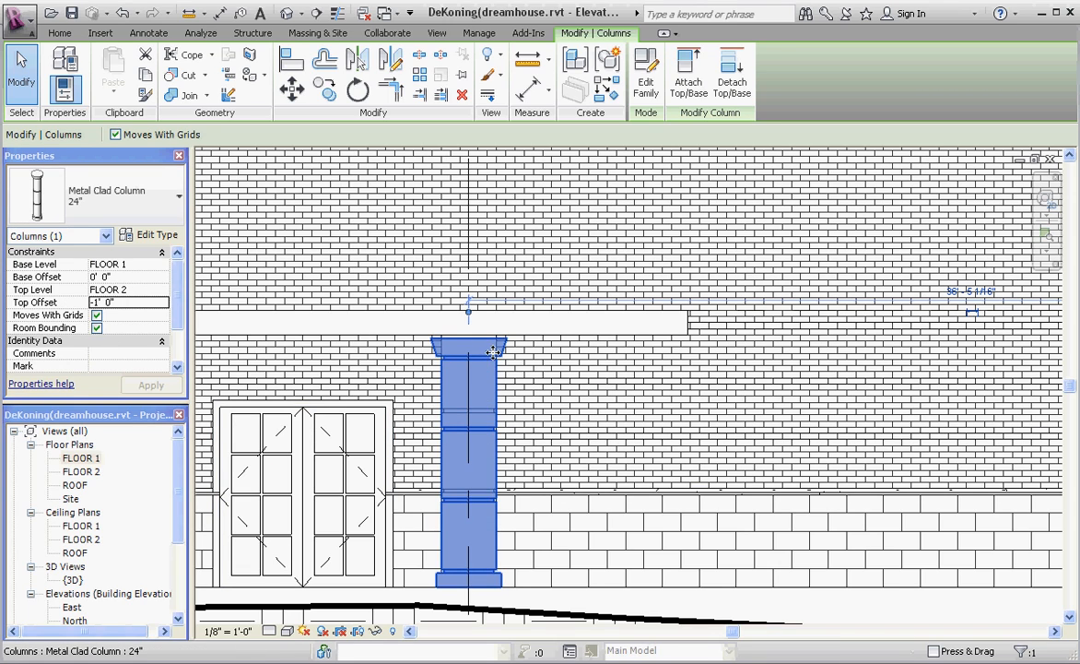
{"action": "scroll", "coordinate": [495, 344], "scroll_direction": "up", "scroll_amount": 5}
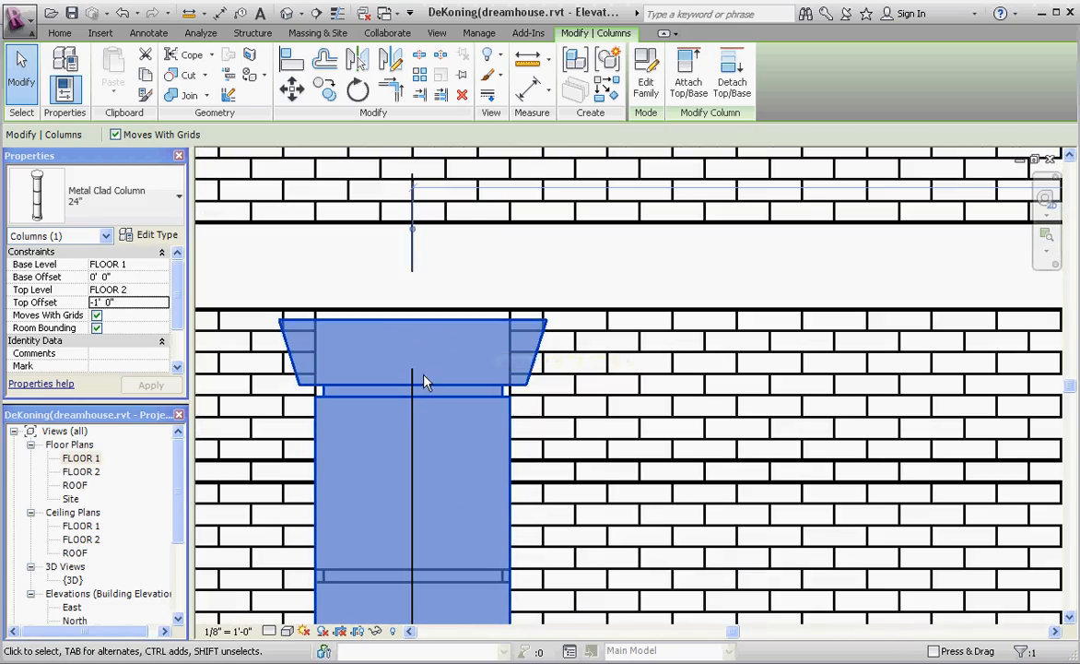
{"action": "scroll", "coordinate": [424, 378], "scroll_direction": "down", "scroll_amount": 5}
{"action": "scroll", "coordinate": [422, 415], "scroll_direction": "down", "scroll_amount": 2}
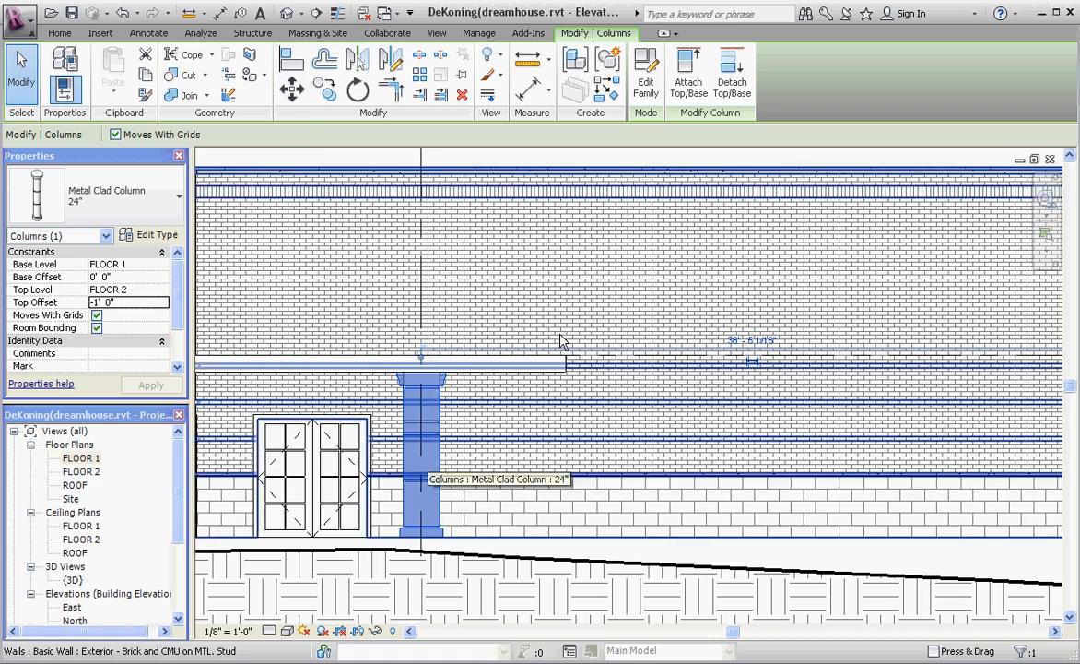
{"action": "scroll", "coordinate": [424, 388], "scroll_direction": "up", "scroll_amount": 3}
{"action": "scroll", "coordinate": [401, 399], "scroll_direction": "up", "scroll_amount": 1}
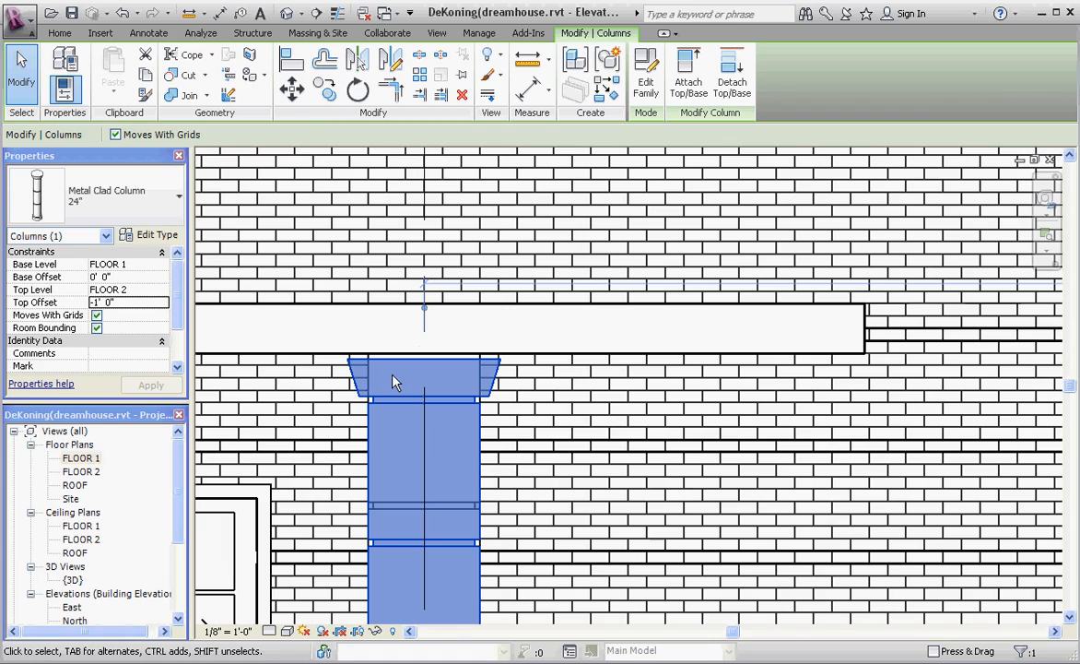
Step: Set the top offset of the 24" metal clad column to -0' 11"
{"action": "left_click", "coordinate": [132, 304]}
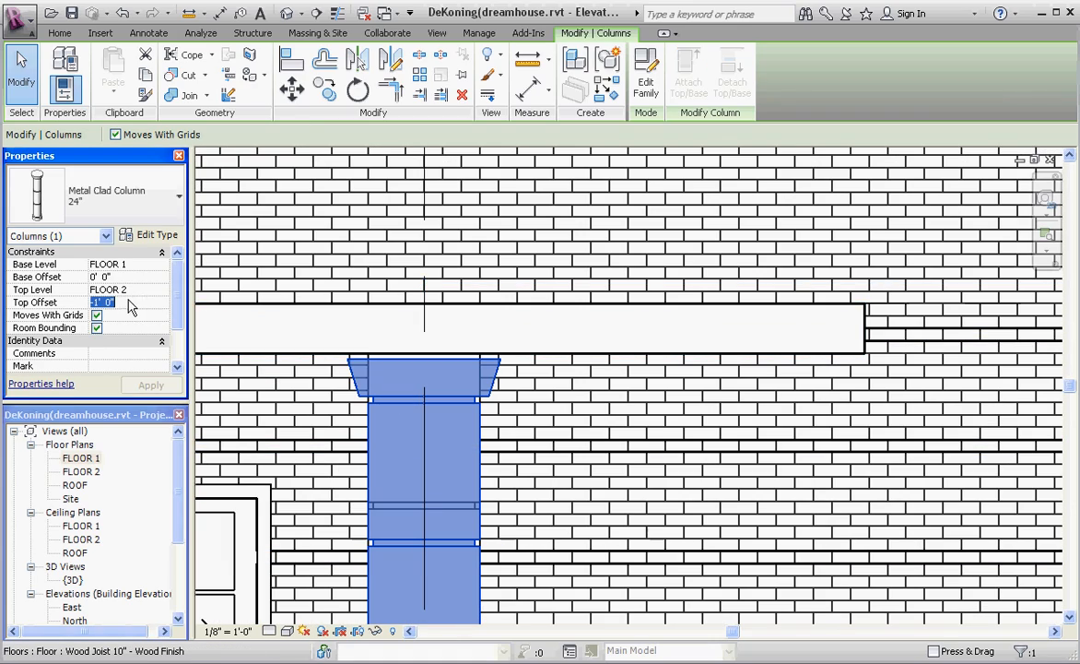
{"action": "type", "text": "-0' "}
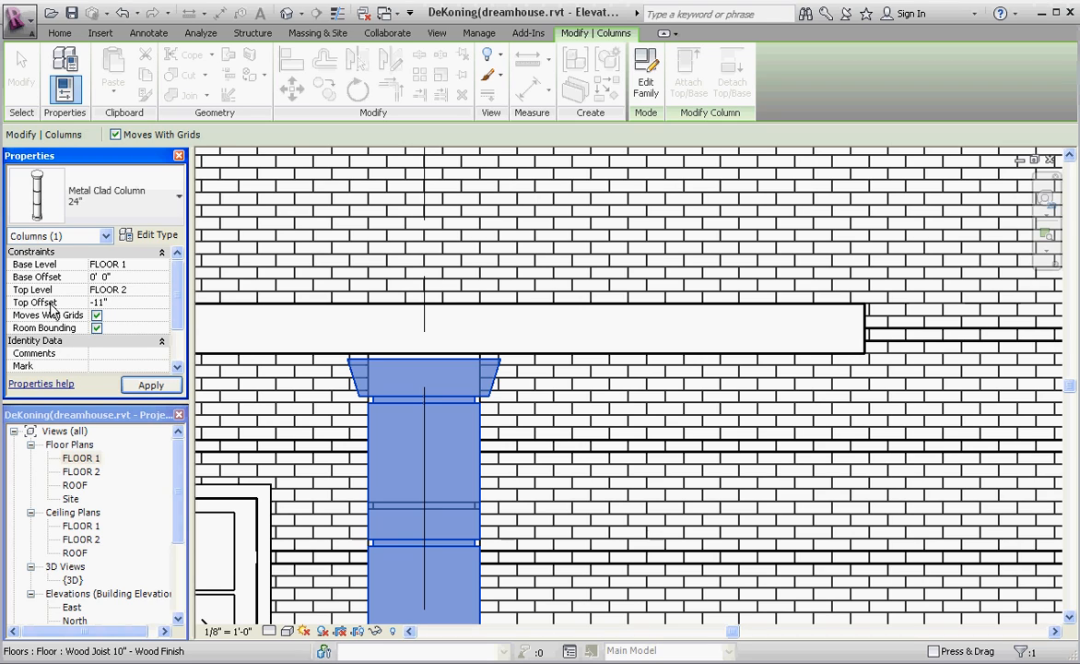
{"action": "type", "text": "11\""}
{"action": "key", "text": "Return"}
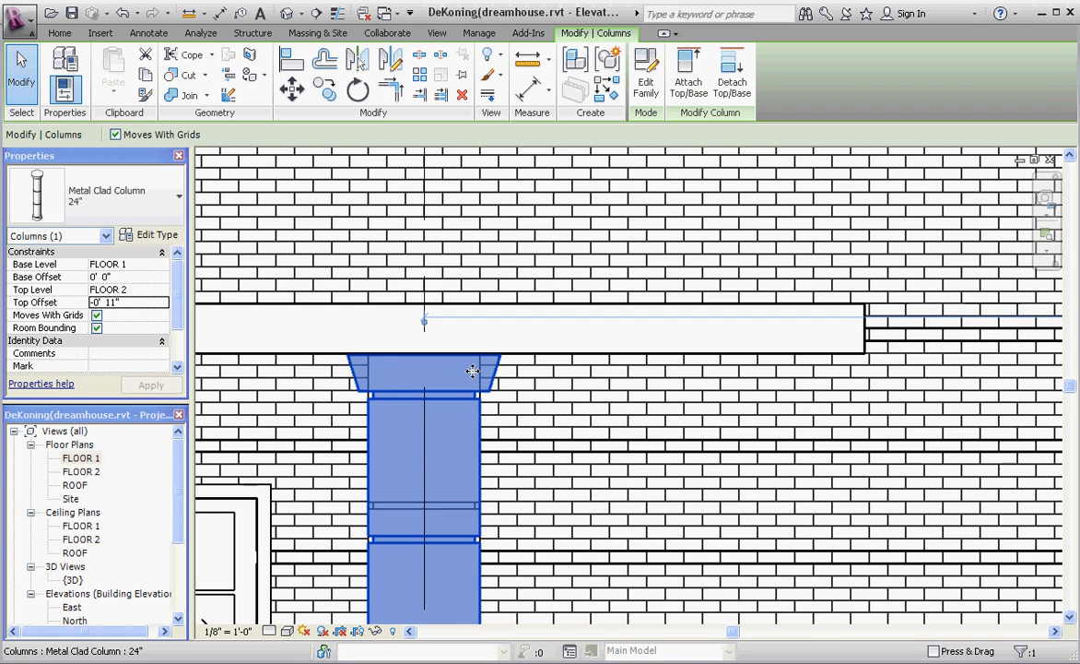
{"action": "scroll", "coordinate": [474, 369], "scroll_direction": "up", "scroll_amount": 2}
{"action": "scroll", "coordinate": [475, 366], "scroll_direction": "up", "scroll_amount": 2}
{"action": "scroll", "coordinate": [476, 369], "scroll_direction": "down", "scroll_amount": 5}
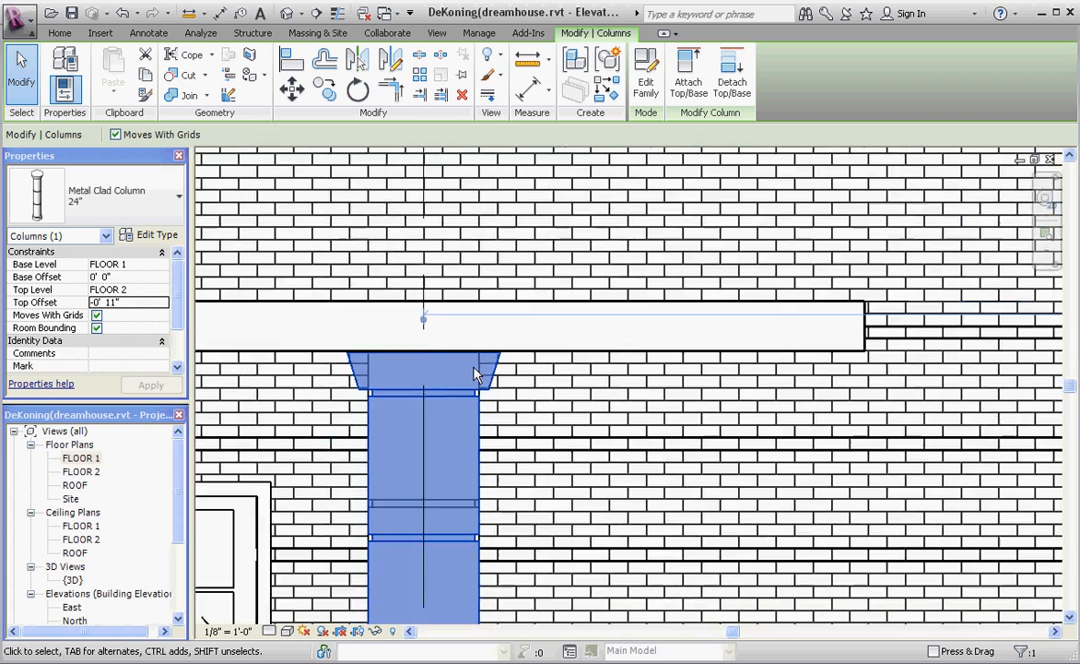
{"action": "scroll", "coordinate": [465, 367], "scroll_direction": "down", "scroll_amount": 4}
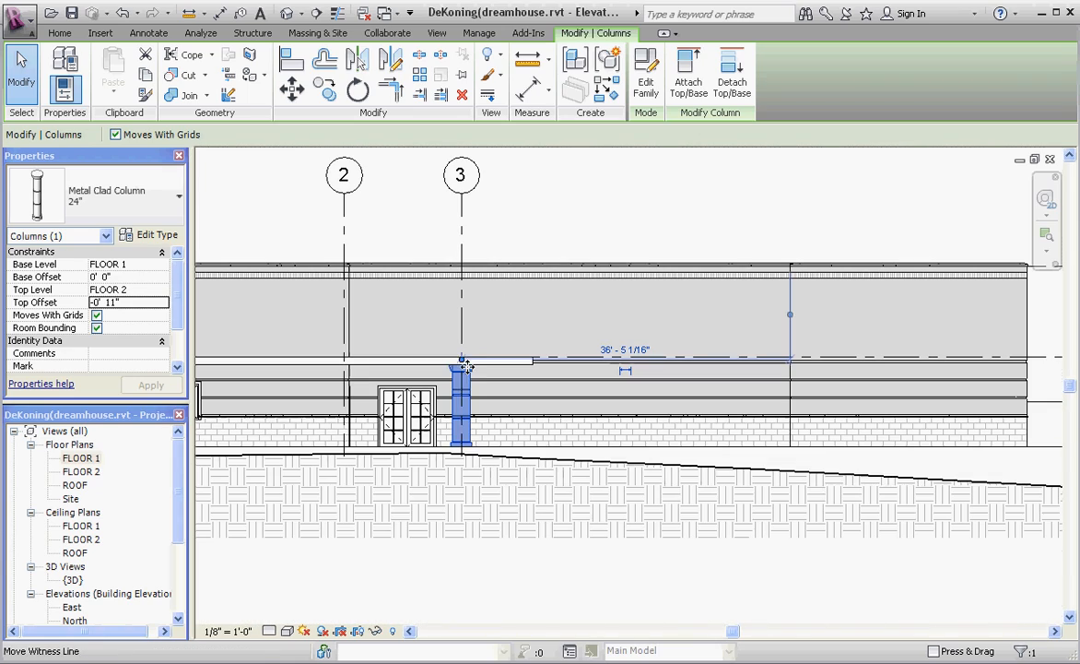
Step: Clear the selection and examine the columns beneath the projecting floor slab in the {3D} view
{"action": "left_click", "coordinate": [563, 217]}
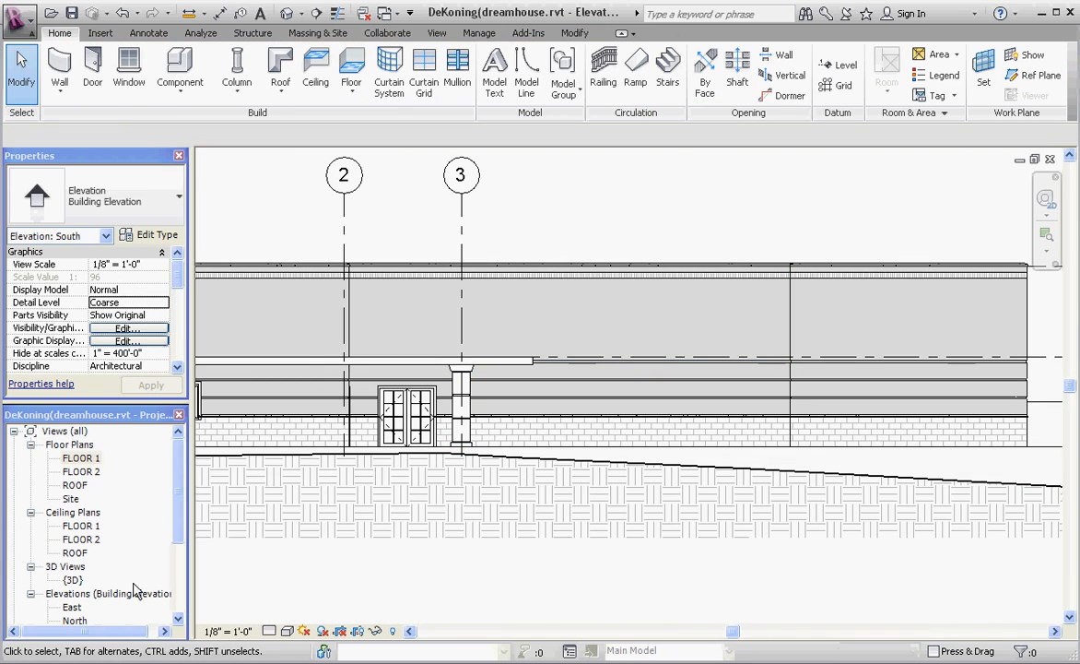
{"action": "double_click", "coordinate": [78, 579]}
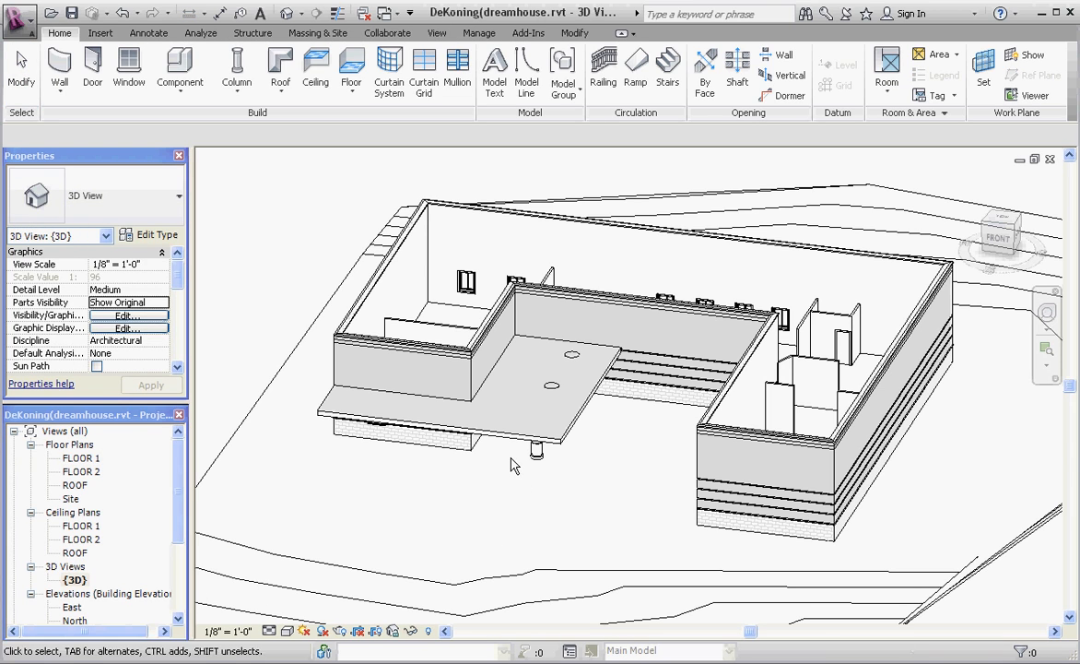
{"action": "middle_click_drag", "start_coordinate": [496, 456], "coordinate": [370, 416], "text": "shift"}
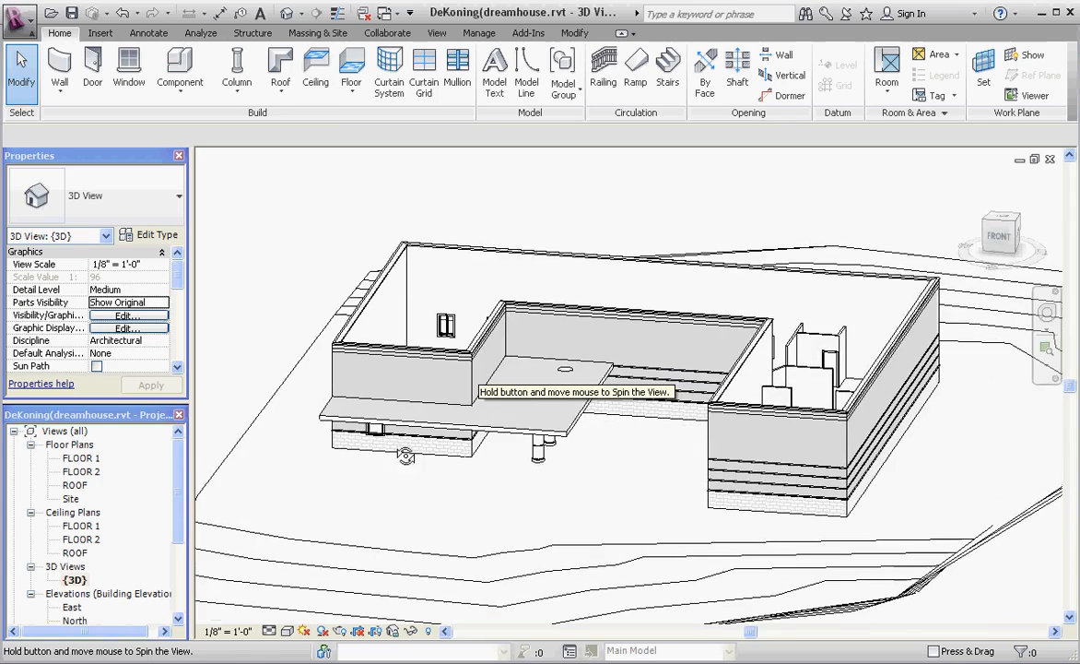
Step: Open the FLOOR 1 floor plan at the three columns beside the building's recessed corner
{"action": "double_click", "coordinate": [81, 458]}
{"action": "scroll", "coordinate": [426, 525], "scroll_direction": "down", "scroll_amount": 3}
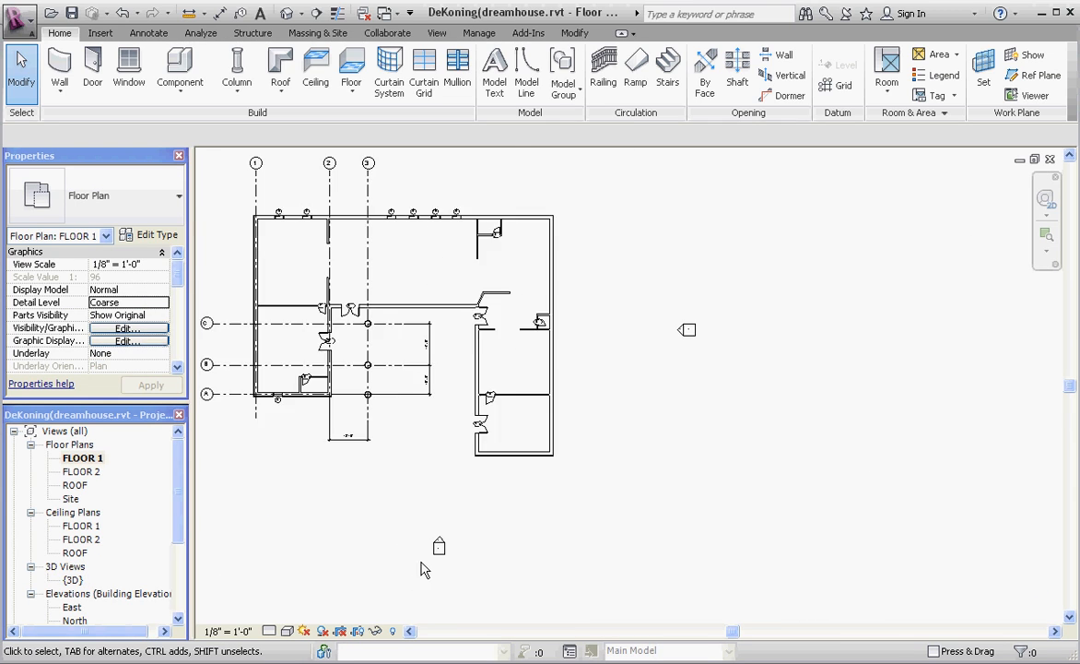
{"action": "scroll", "coordinate": [337, 415], "scroll_direction": "up", "scroll_amount": 5}
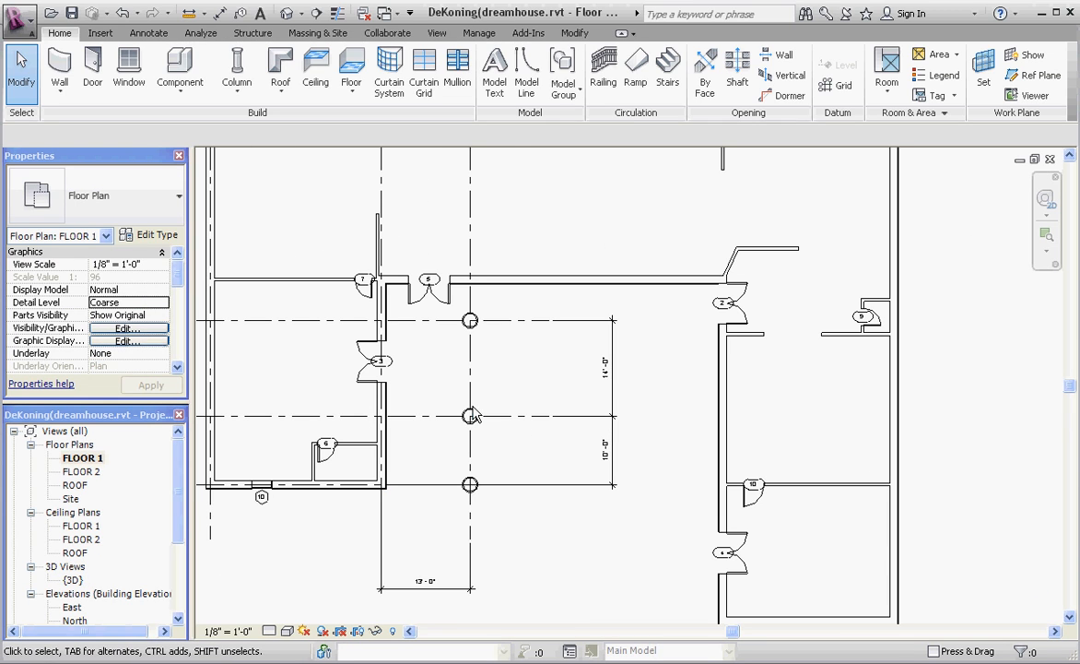
{"action": "left_click", "coordinate": [420, 585]}
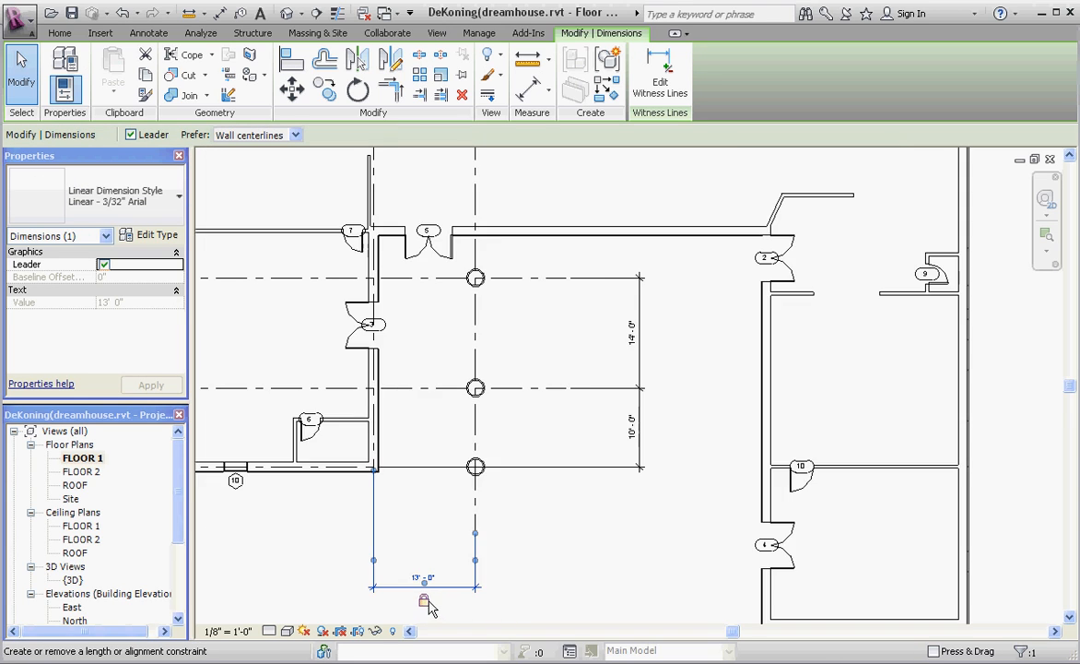
{"action": "scroll", "coordinate": [429, 603], "scroll_direction": "up", "scroll_amount": 3}
{"action": "left_click", "coordinate": [422, 557]}
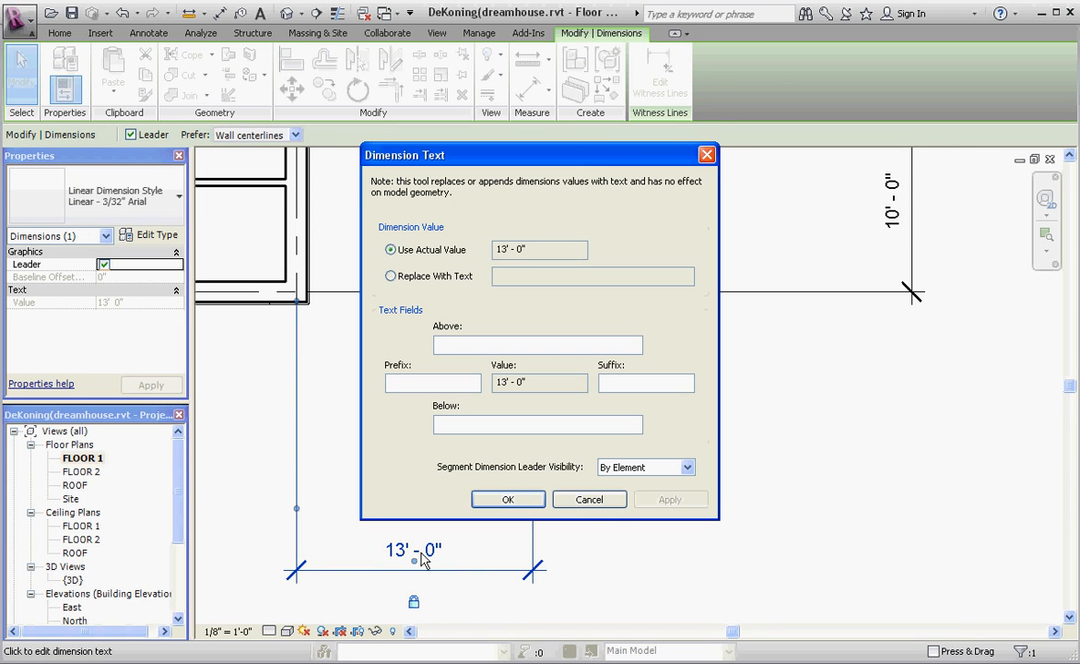
{"action": "left_click", "coordinate": [589, 498]}
{"action": "left_click", "coordinate": [430, 606]}
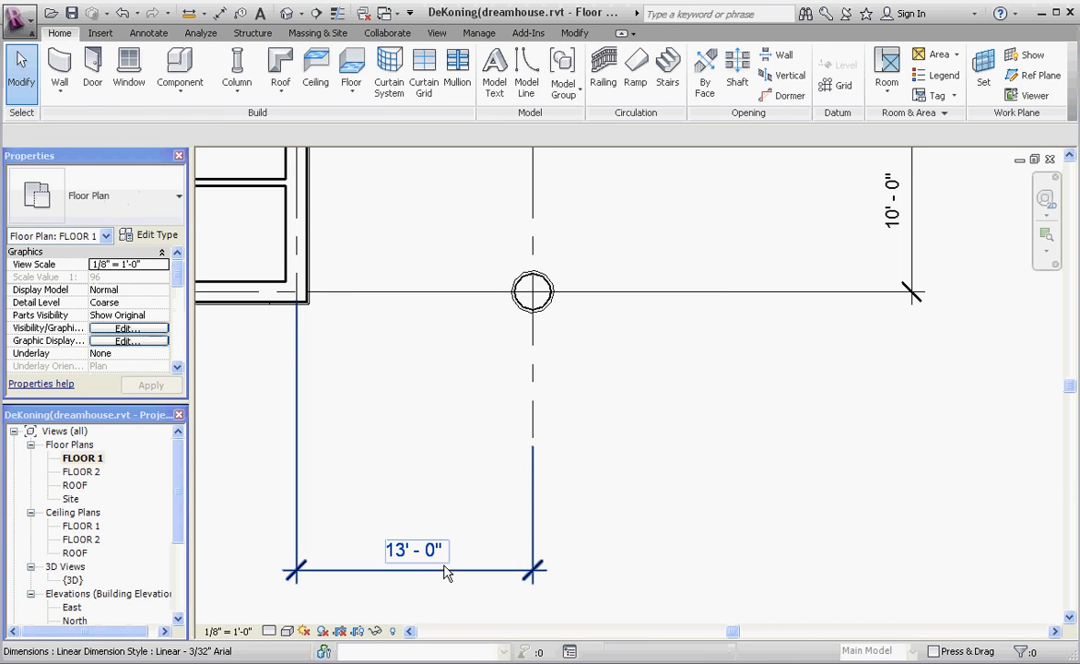
{"action": "left_click", "coordinate": [417, 604]}
{"action": "left_click", "coordinate": [553, 581]}
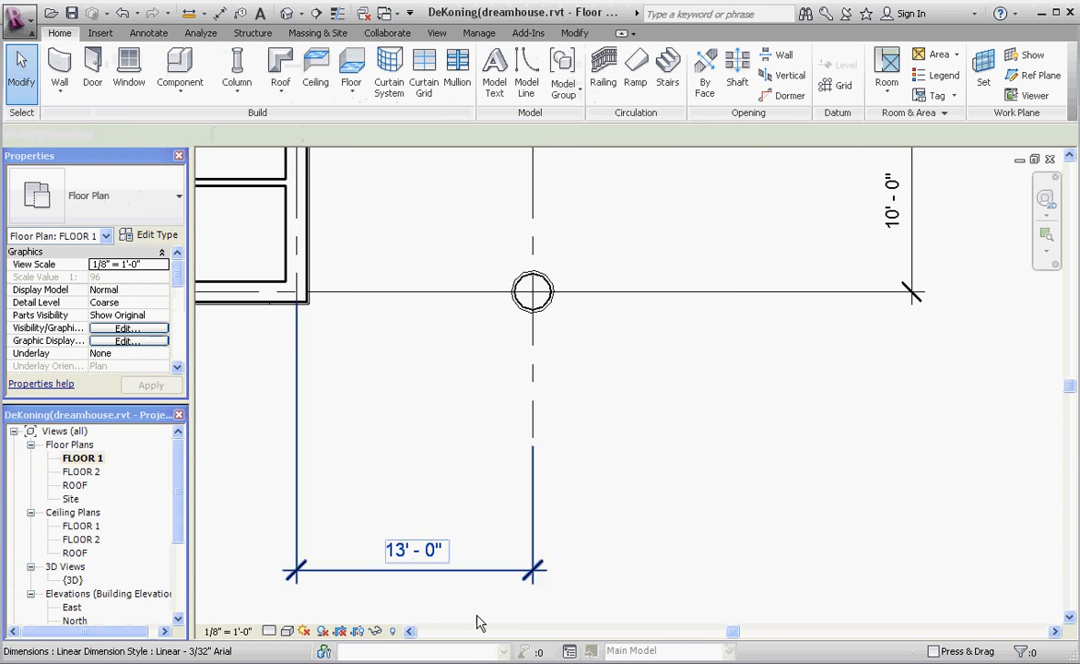
Step: Move grid line 3 to 10' from grid line 2 by editing the dimension between them
{"action": "scroll", "coordinate": [478, 619], "scroll_direction": "down", "scroll_amount": 2}
{"action": "left_click", "coordinate": [516, 461]}
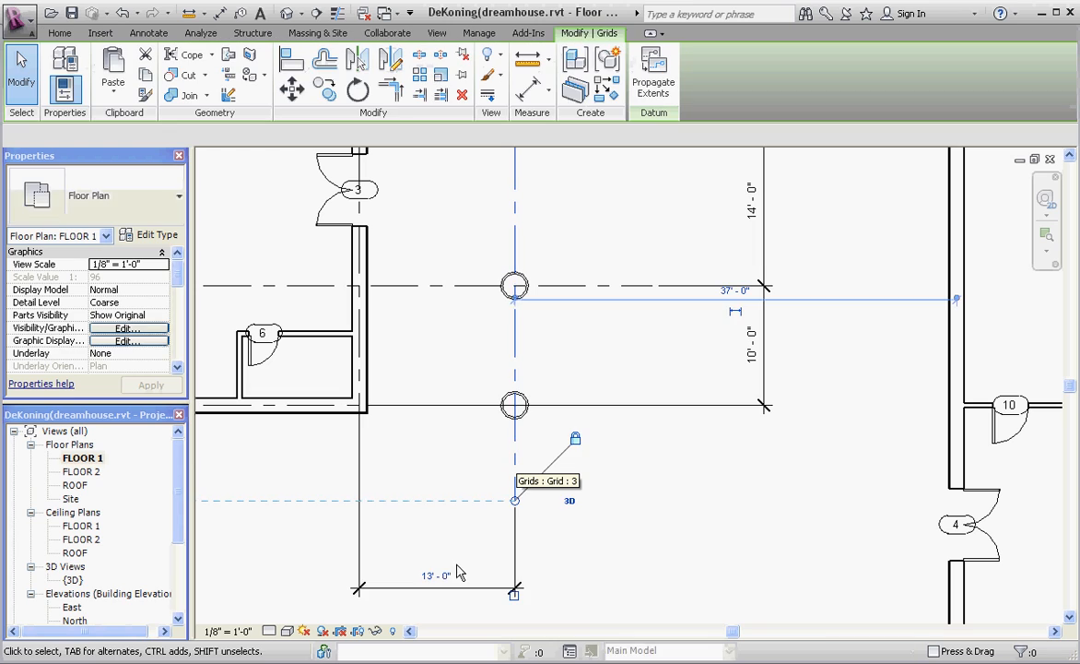
{"action": "scroll", "coordinate": [434, 599], "scroll_direction": "up", "scroll_amount": 2}
{"action": "left_click", "coordinate": [440, 565]}
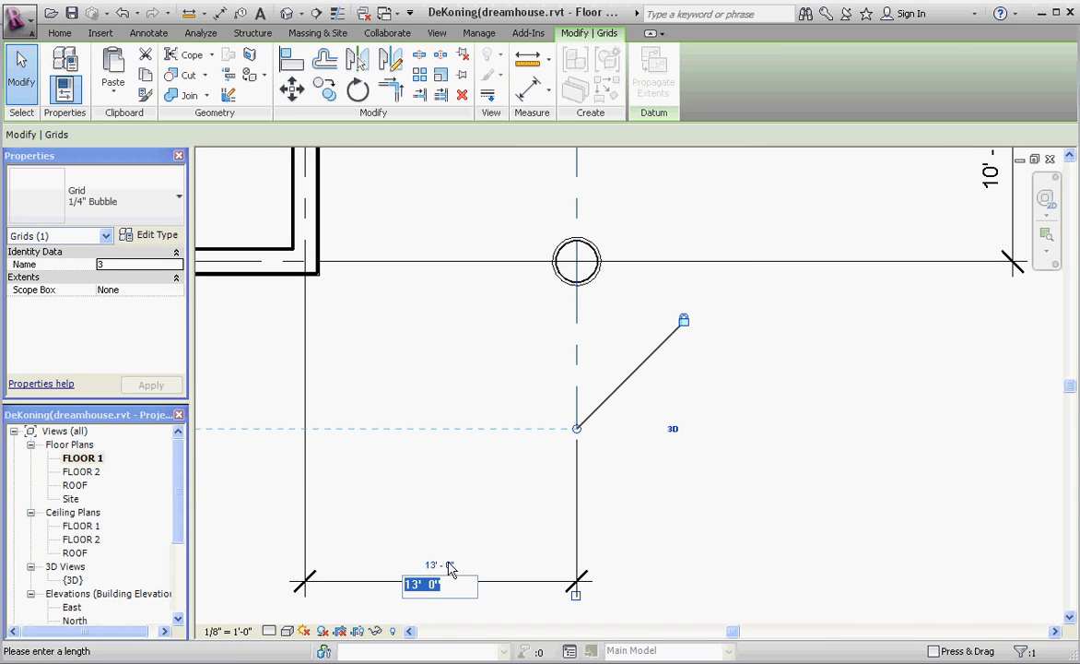
{"action": "type", "text": "10"}
{"action": "key", "text": "Return"}
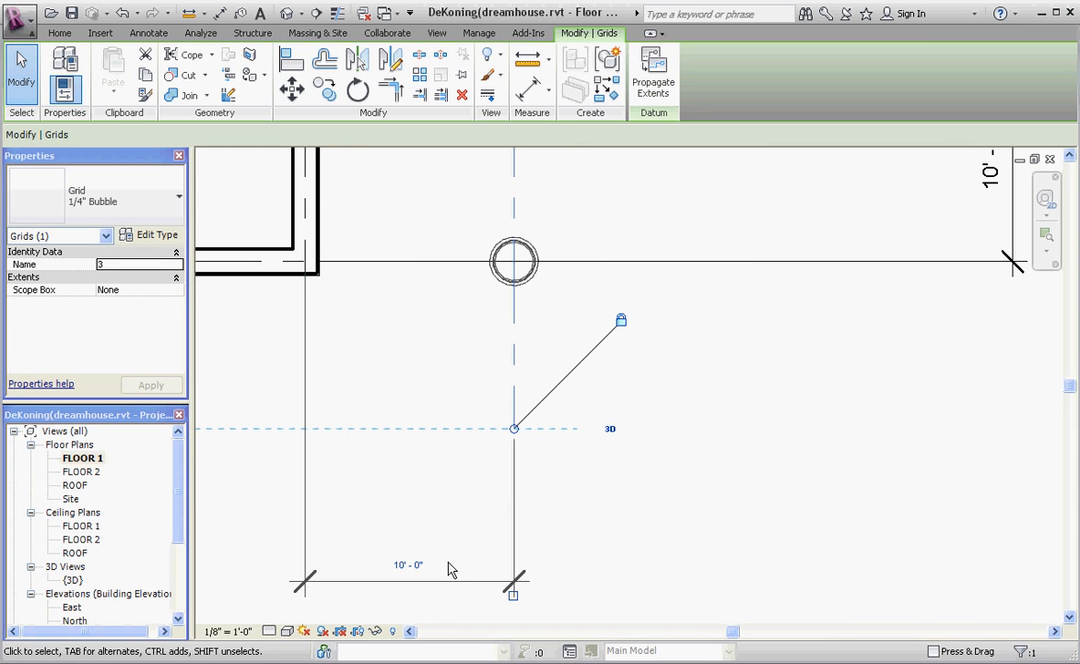
{"action": "scroll", "coordinate": [540, 580], "scroll_direction": "down", "scroll_amount": 3}
{"action": "scroll", "coordinate": [599, 373], "scroll_direction": "down", "scroll_amount": 2}
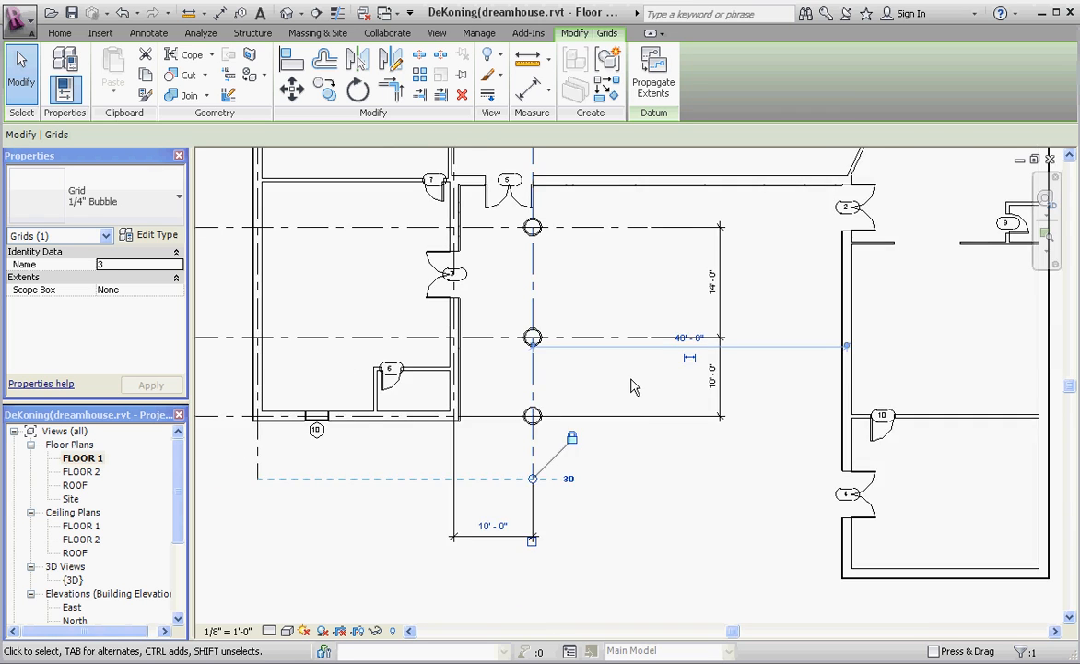
{"action": "scroll", "coordinate": [673, 369], "scroll_direction": "up", "scroll_amount": 3}
{"action": "scroll", "coordinate": [542, 361], "scroll_direction": "down", "scroll_amount": 2}
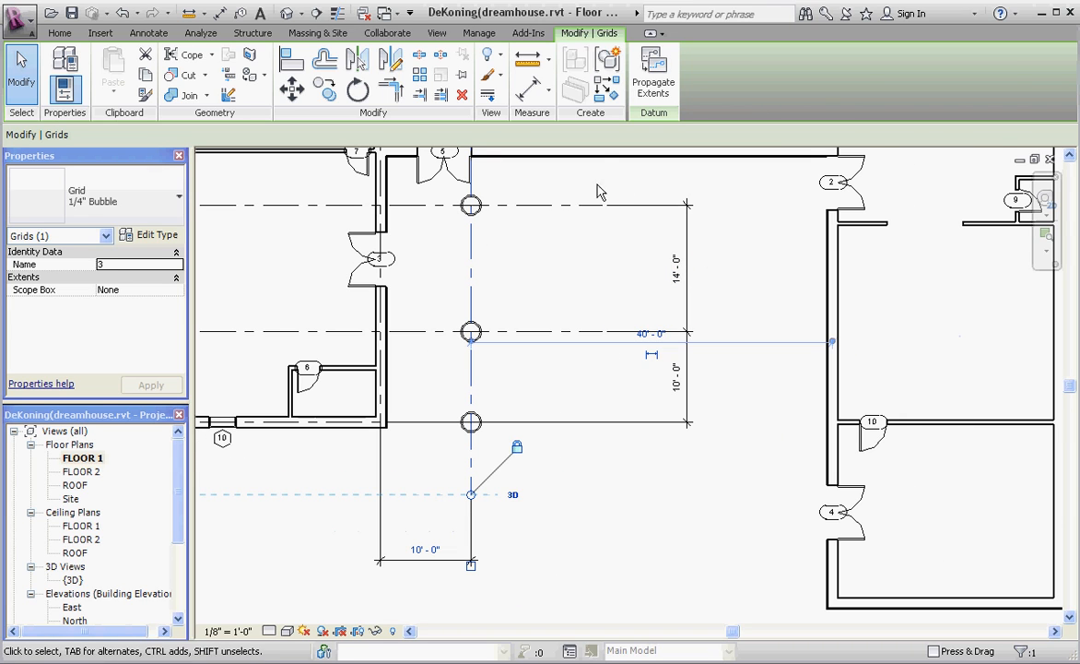
Step: Move grid line C to 10' from grid line B using the dimension between them, and clear the selection
{"action": "left_click", "coordinate": [594, 205]}
{"action": "left_click", "coordinate": [677, 268]}
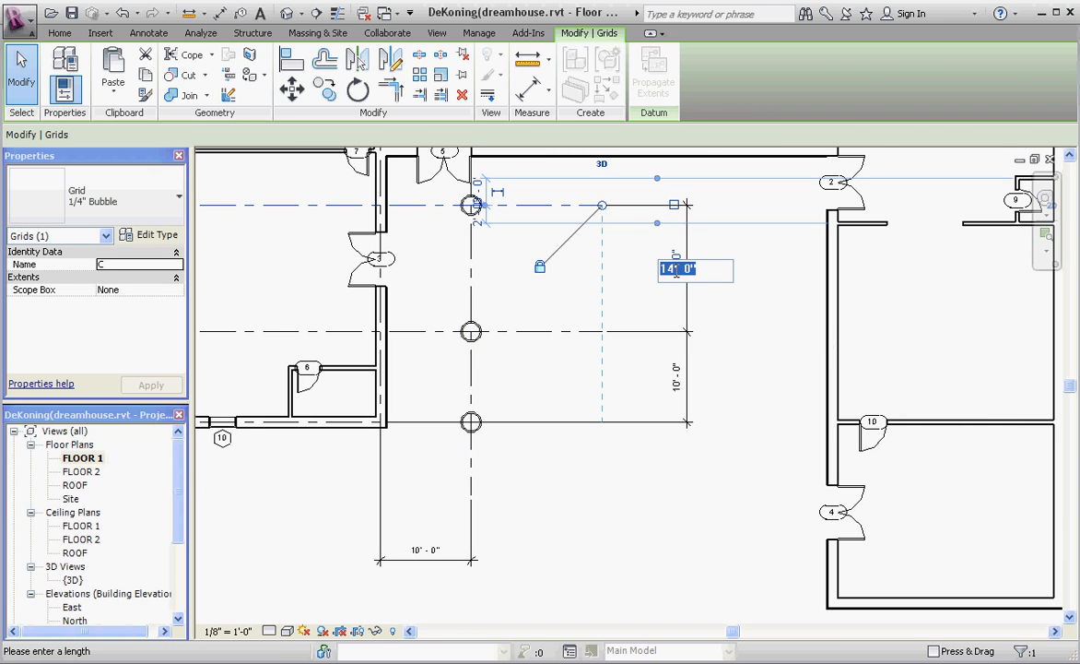
{"action": "type", "text": "10"}
{"action": "key", "text": "Return"}
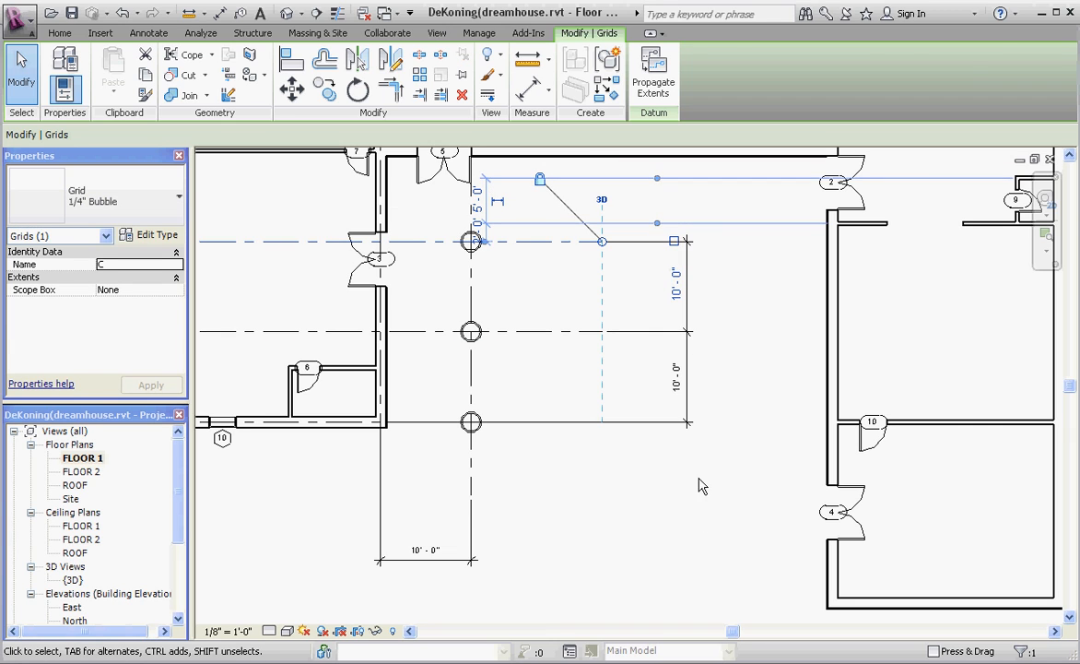
{"action": "left_click", "coordinate": [700, 486]}
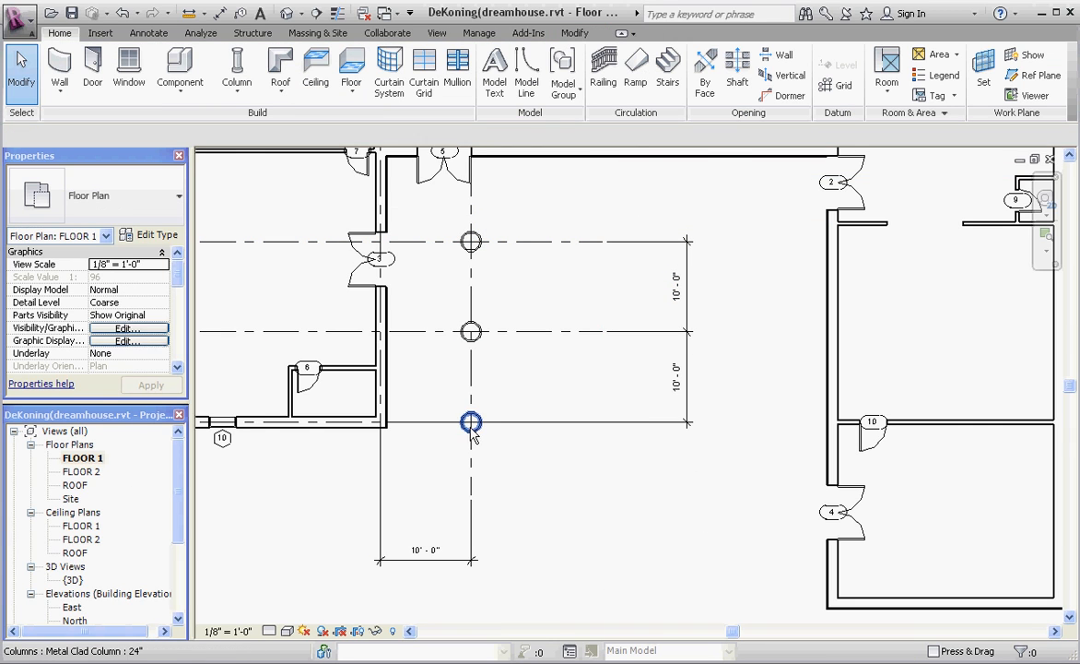
Step: Open the FLOOR 2 floor plan and start editing the boundary of the projecting floor slab
{"action": "scroll", "coordinate": [471, 435], "scroll_direction": "down", "scroll_amount": 2}
{"action": "left_click", "coordinate": [82, 471]}
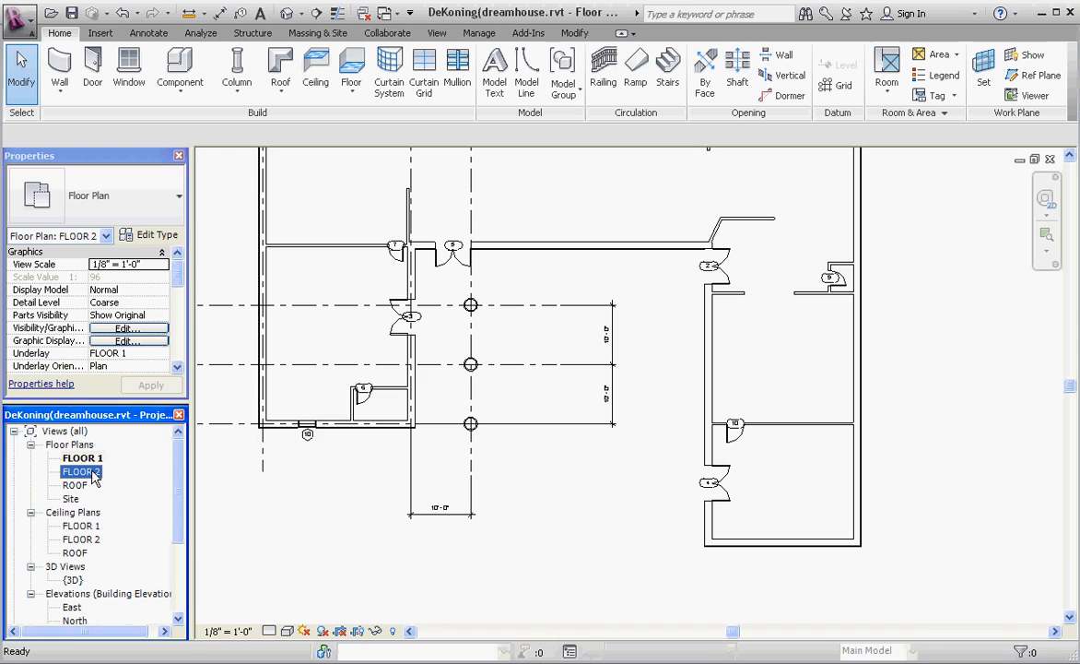
{"action": "double_click", "coordinate": [92, 473]}
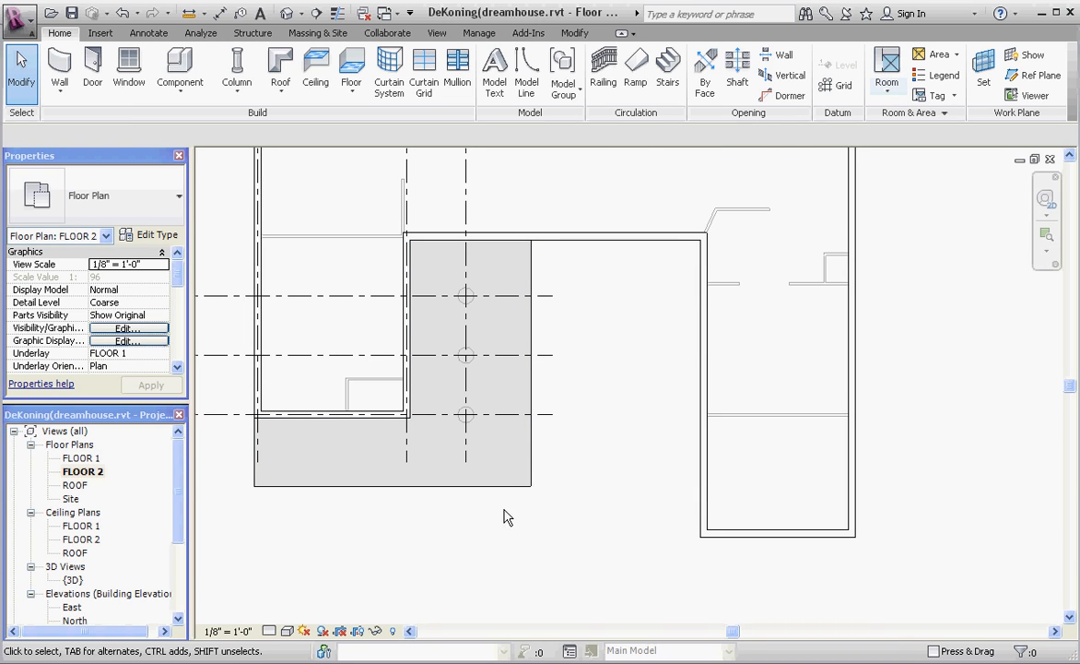
{"action": "left_click", "coordinate": [514, 488]}
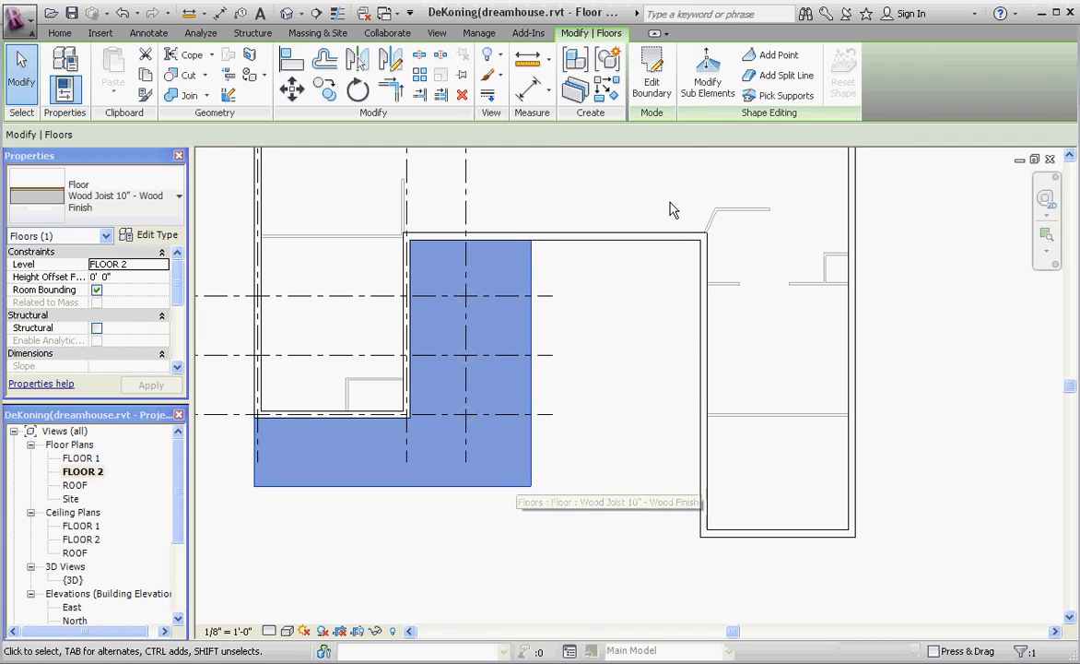
{"action": "left_click", "coordinate": [653, 81]}
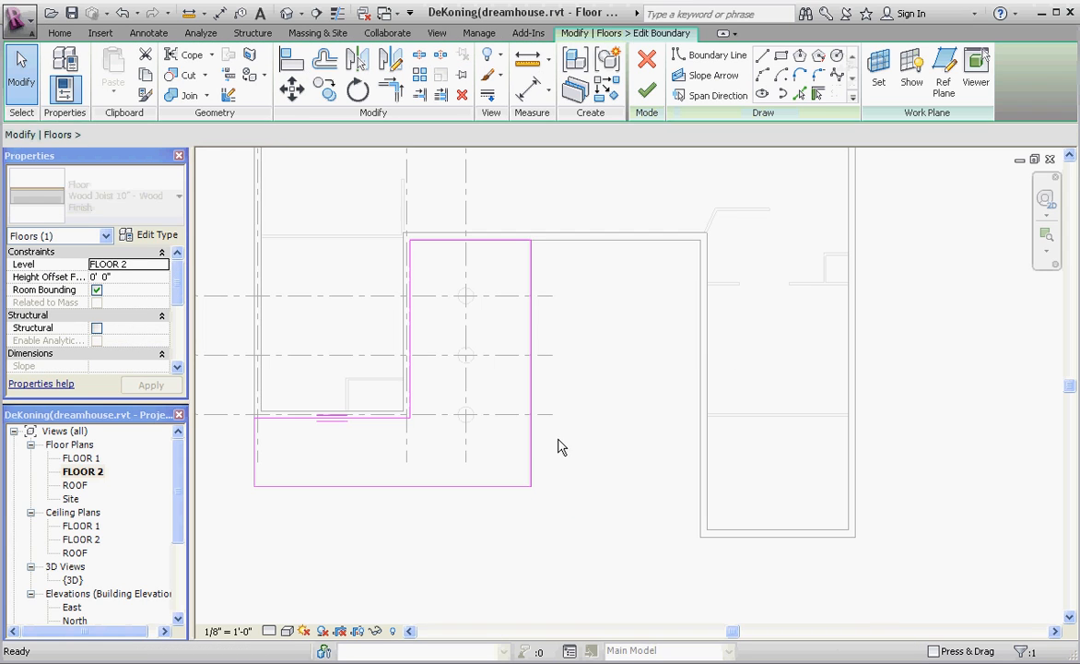
Step: Move the slab's outer boundary line beside the columns to 13' from the recessed wall and make its temporary dimensions permanent
{"action": "left_click", "coordinate": [533, 440]}
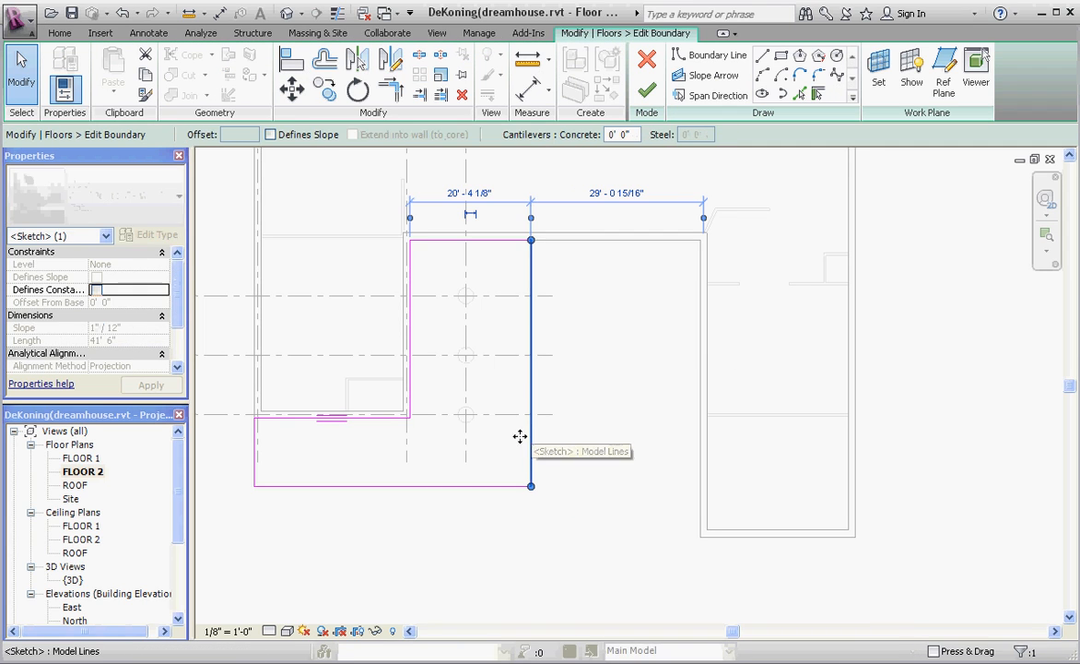
{"action": "left_click_drag", "start_coordinate": [520, 436], "coordinate": [486, 447]}
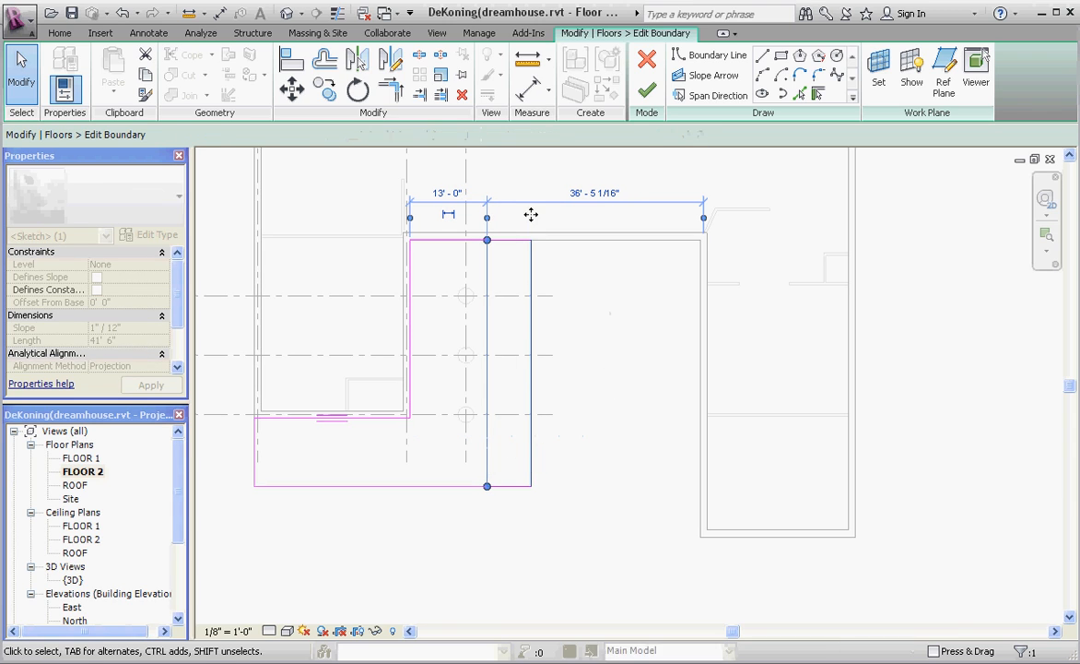
{"action": "left_click", "coordinate": [448, 215]}
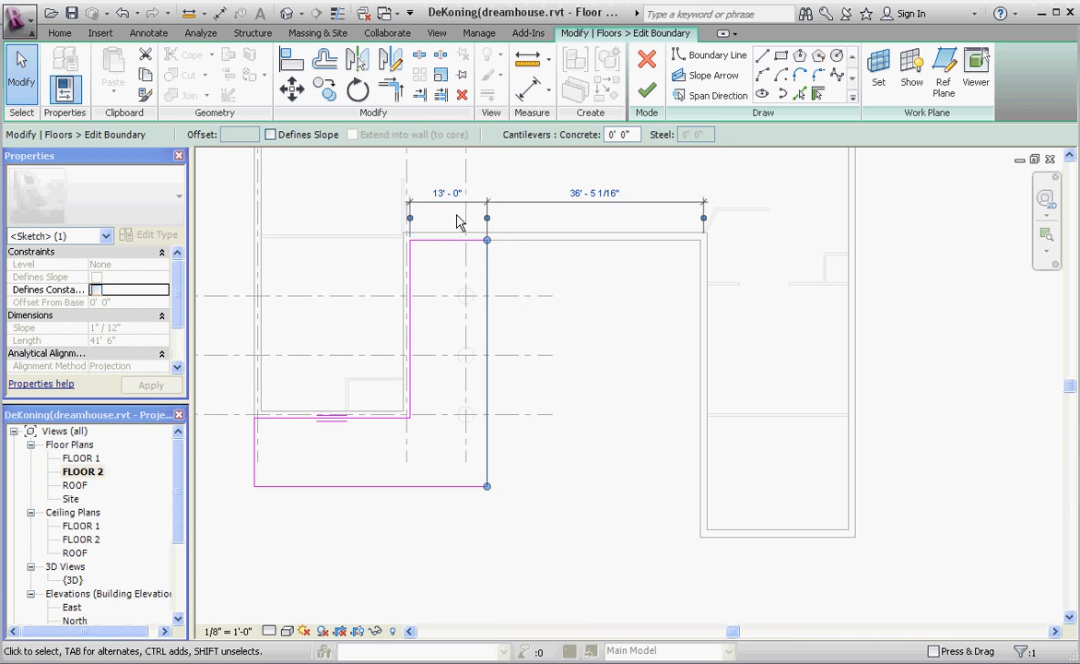
Step: Remove the opposite wing's wall from the new dimension, keeping only the span between the recessed wall and the slab edge
{"action": "left_click", "coordinate": [514, 209]}
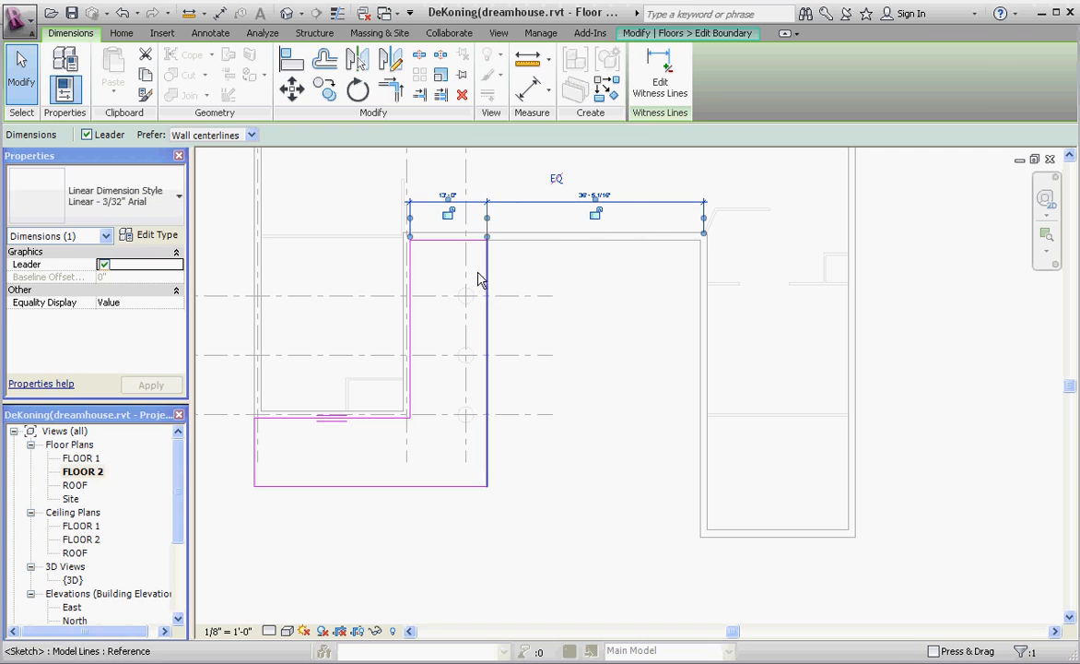
{"action": "left_click_drag", "start_coordinate": [479, 273], "coordinate": [487, 268]}
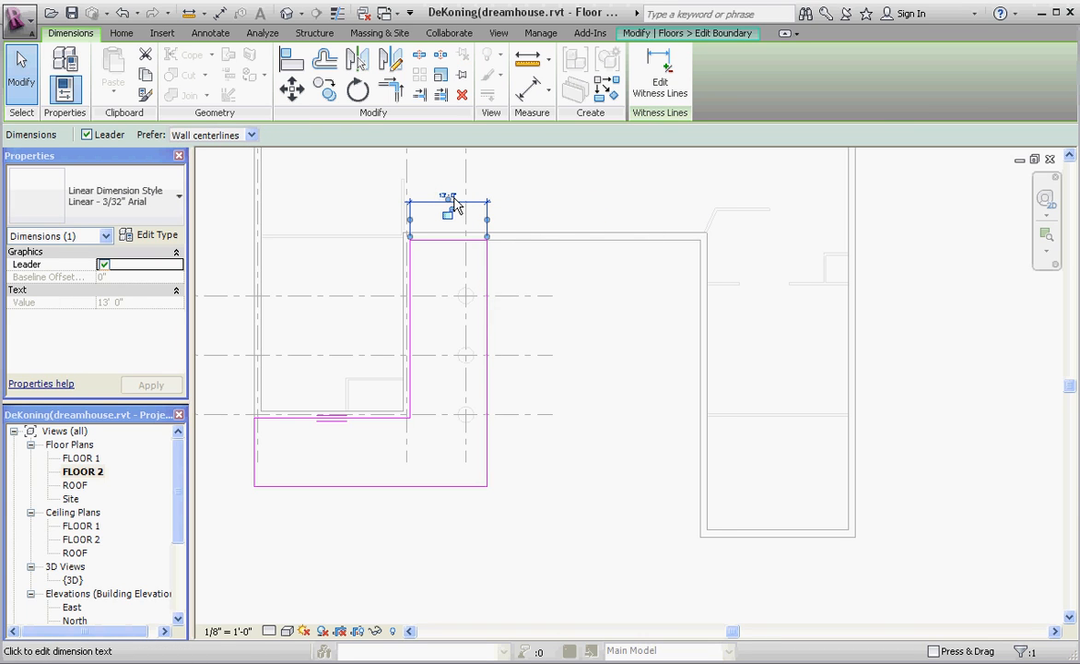
{"action": "left_click", "coordinate": [452, 203]}
{"action": "left_click", "coordinate": [587, 500]}
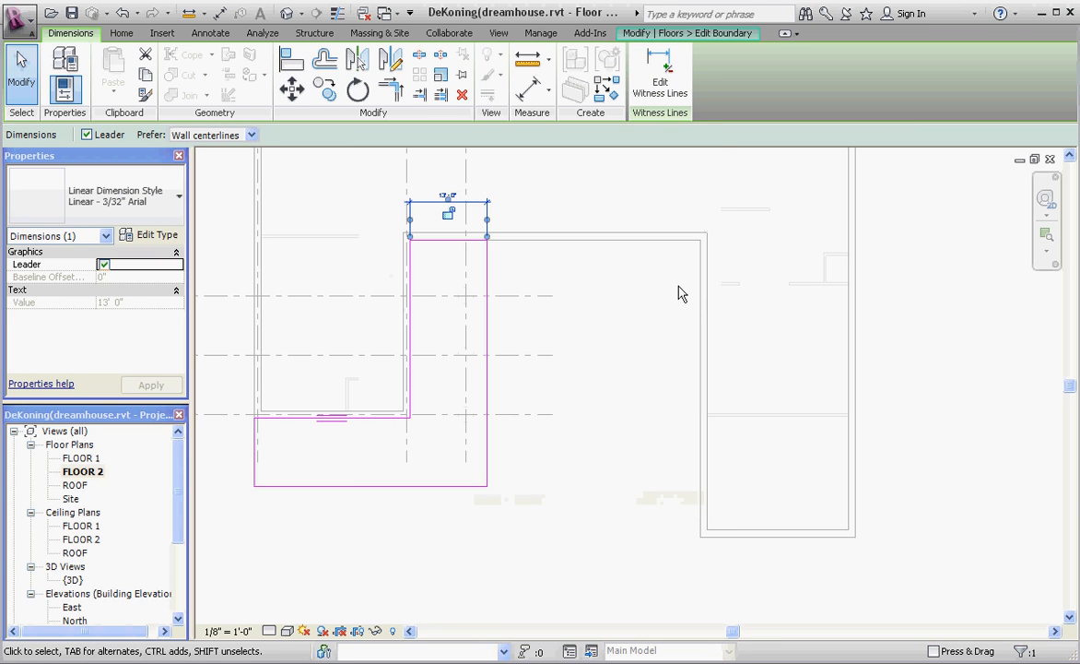
Step: Set the distance between the recessed wall and the slab's outer boundary line to 11'
{"action": "left_click", "coordinate": [514, 264]}
{"action": "left_click", "coordinate": [486, 212]}
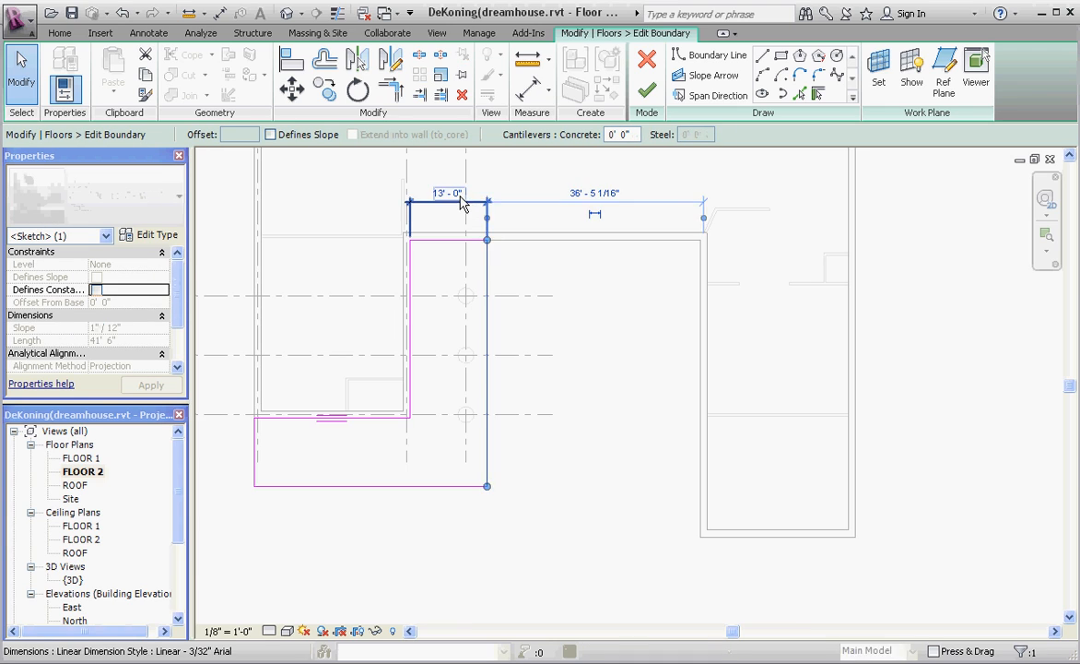
{"action": "scroll", "coordinate": [461, 203], "scroll_direction": "up", "scroll_amount": 2}
{"action": "left_click", "coordinate": [446, 191]}
{"action": "type", "text": "10"}
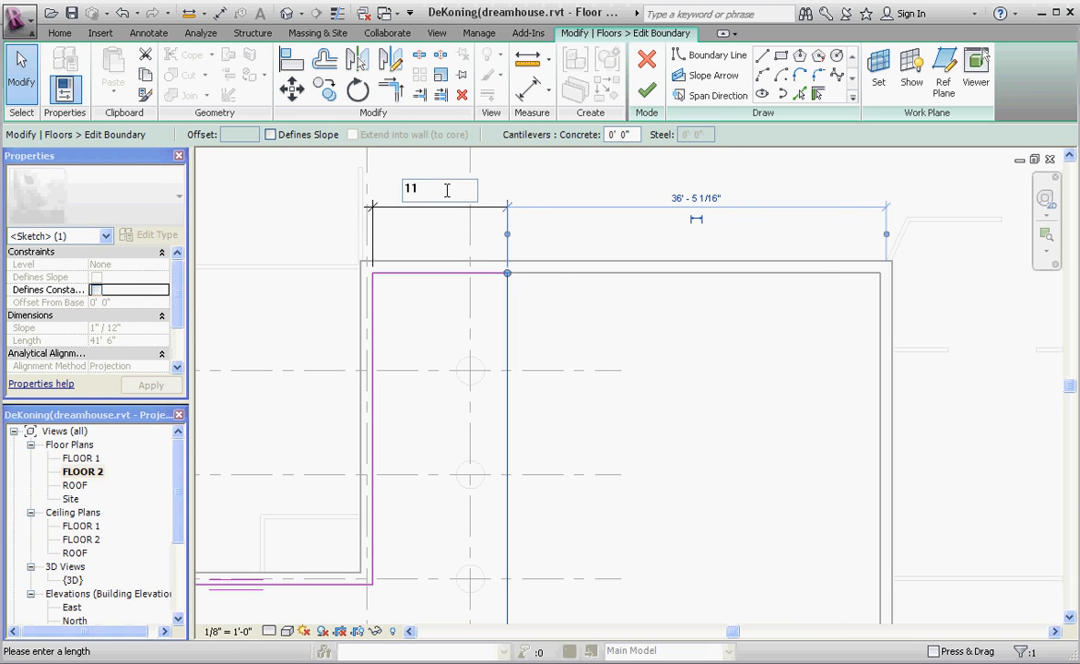
{"action": "key", "text": "Return"}
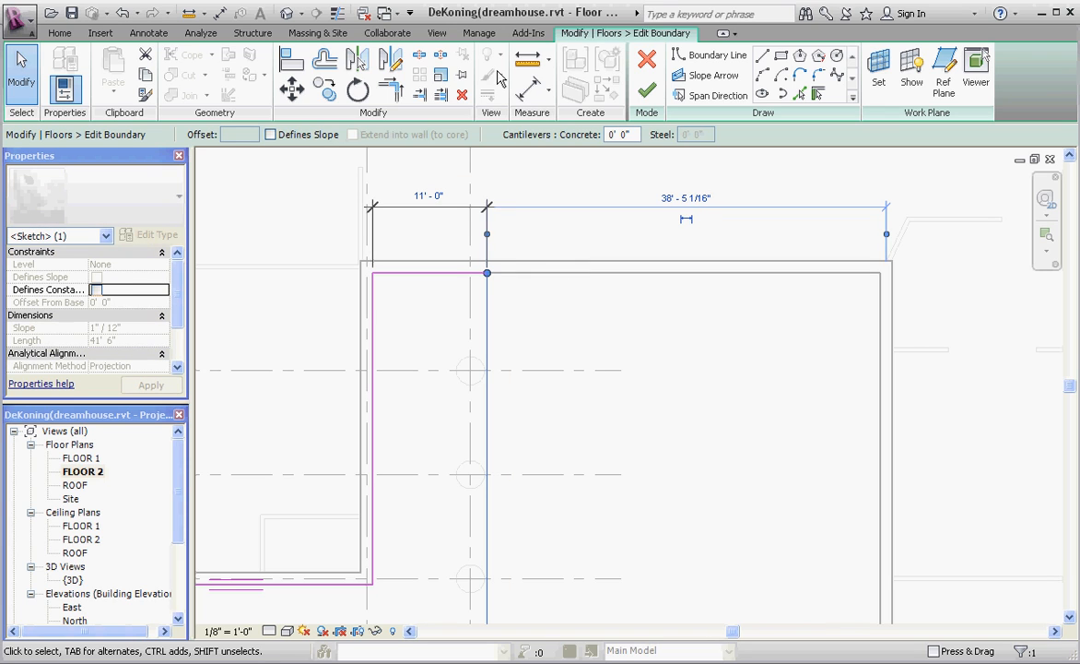
Step: Finish the slab boundary with walls attached to the floor's bottom, and detach the targets that the walls miss
{"action": "left_click", "coordinate": [646, 89]}
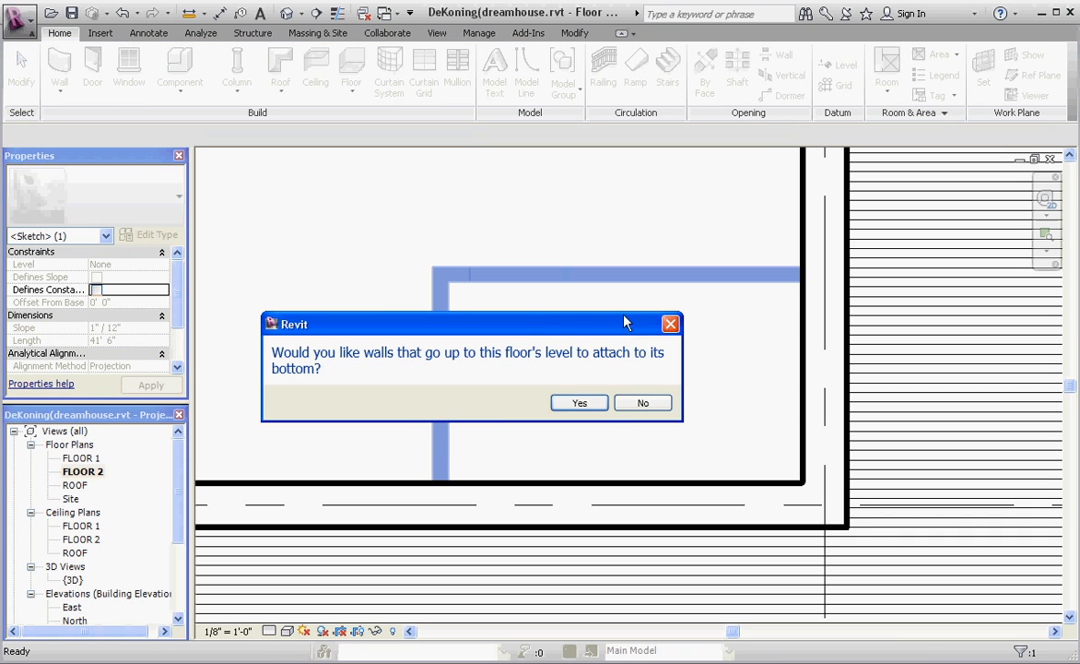
{"action": "left_click", "coordinate": [596, 403]}
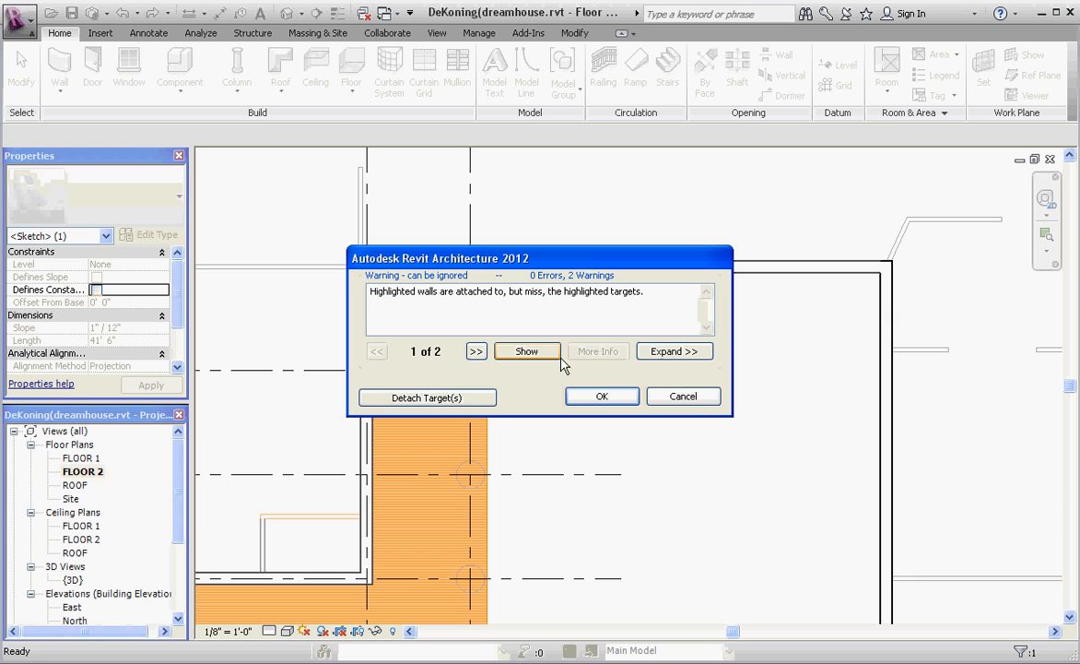
{"action": "left_click", "coordinate": [429, 399]}
{"action": "scroll", "coordinate": [482, 292], "scroll_direction": "down", "scroll_amount": 3}
{"action": "scroll", "coordinate": [492, 451], "scroll_direction": "down", "scroll_amount": 2}
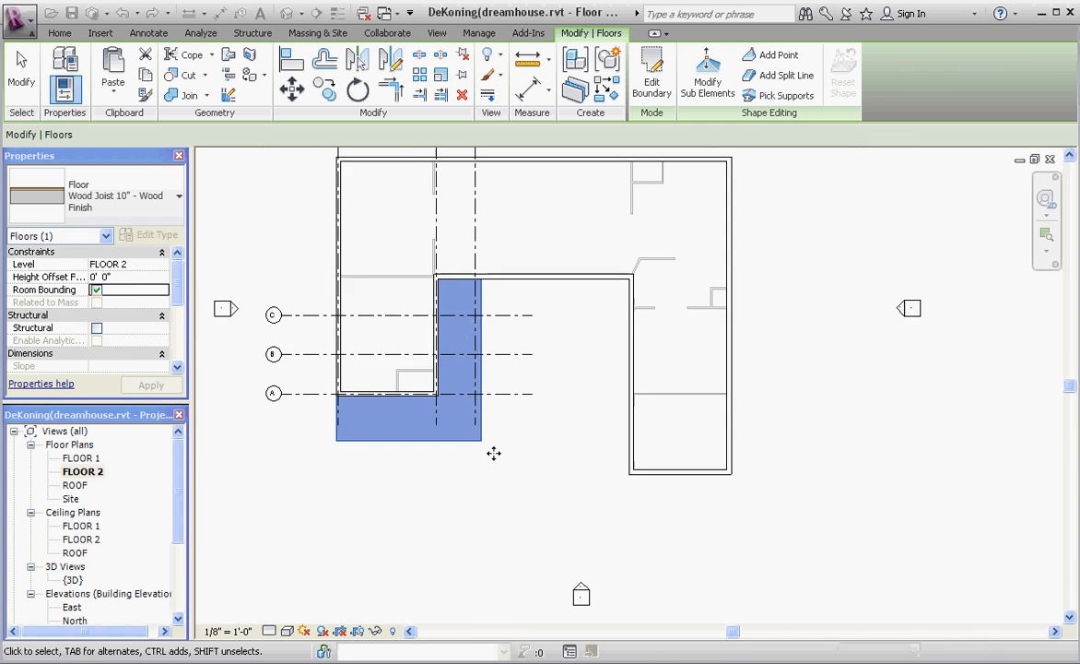
Step: Open the {3D} view, clear the floor selection and examine how the columns meet the resized slab
{"action": "scroll", "coordinate": [497, 442], "scroll_direction": "up", "scroll_amount": 3}
{"action": "scroll", "coordinate": [502, 466], "scroll_direction": "down", "scroll_amount": 2}
{"action": "scroll", "coordinate": [491, 296], "scroll_direction": "up", "scroll_amount": 2}
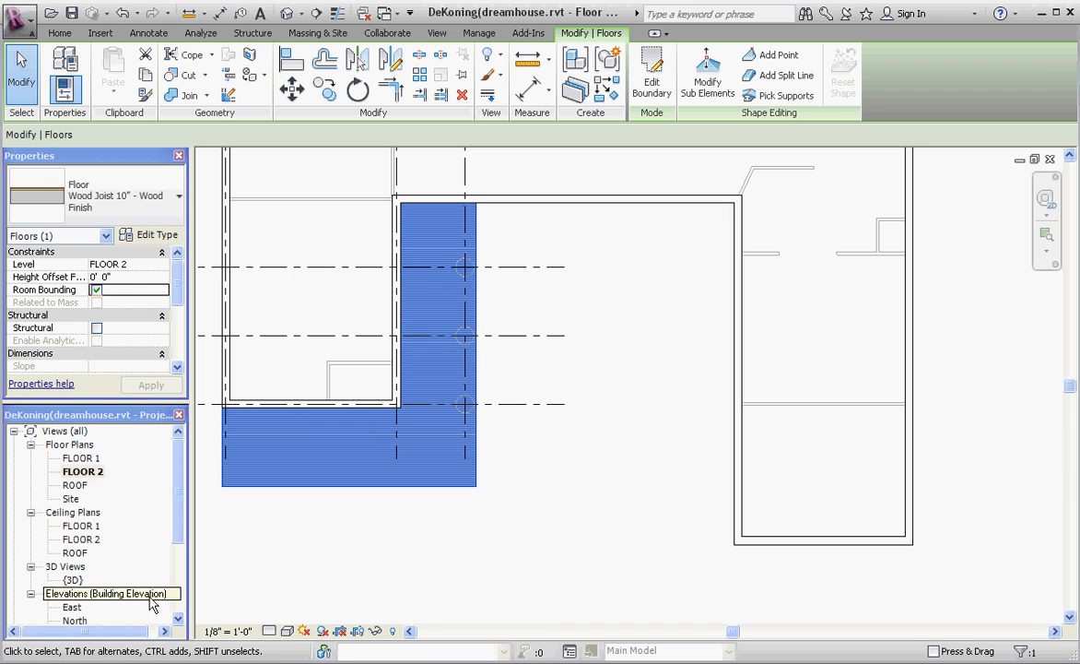
{"action": "double_click", "coordinate": [73, 580]}
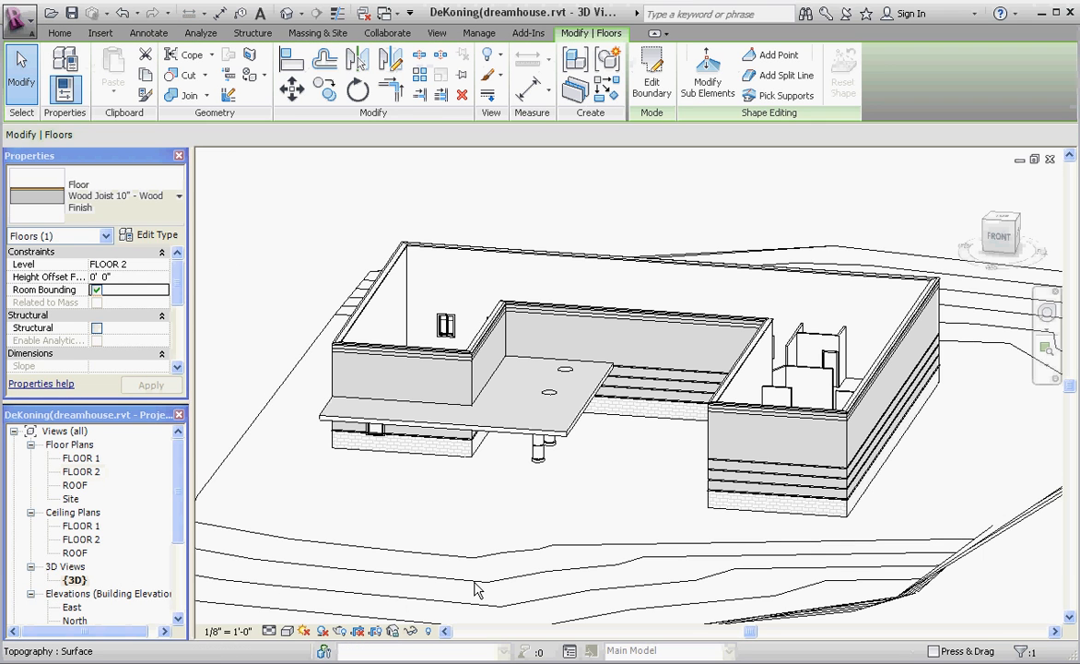
{"action": "key", "text": "Escape"}
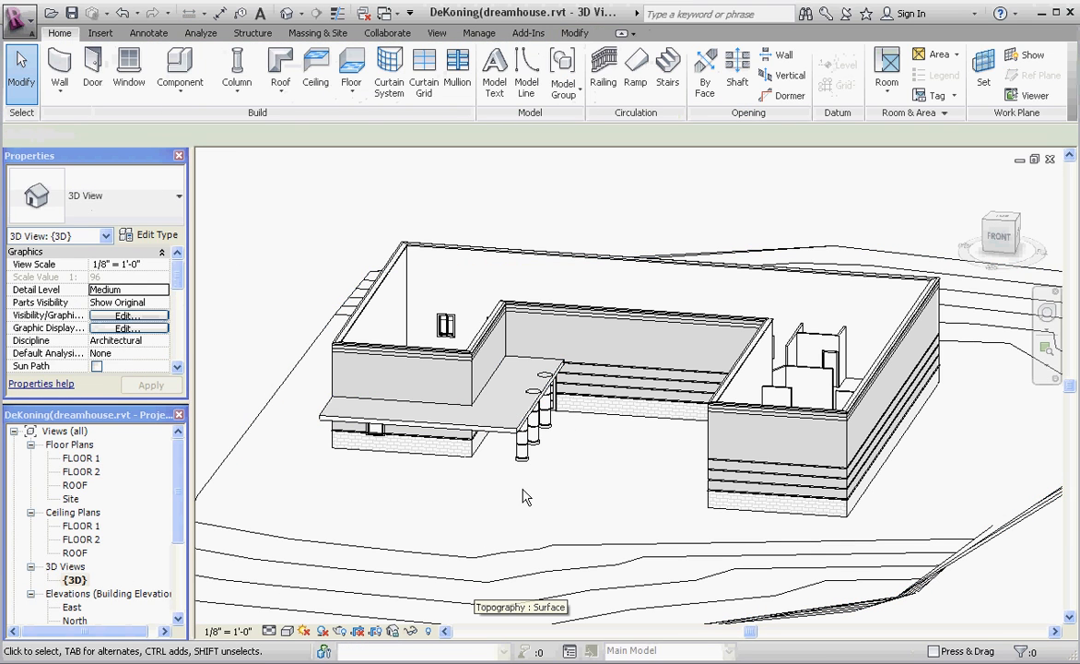
{"action": "scroll", "coordinate": [535, 457], "scroll_direction": "up", "scroll_amount": 5}
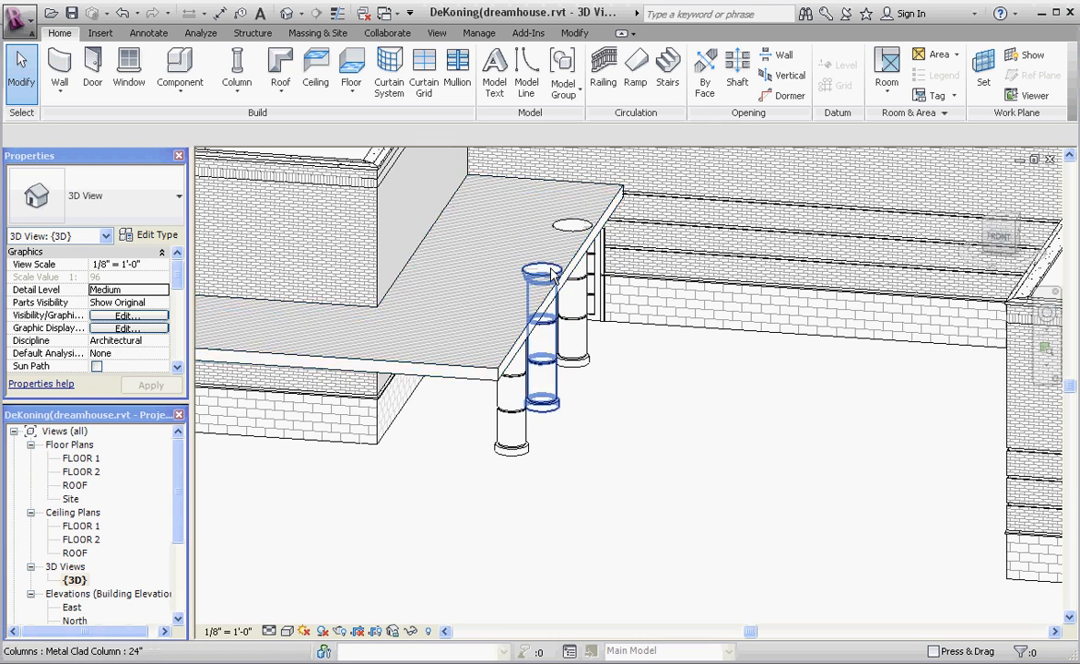
{"action": "scroll", "coordinate": [615, 489], "scroll_direction": "down", "scroll_amount": 4}
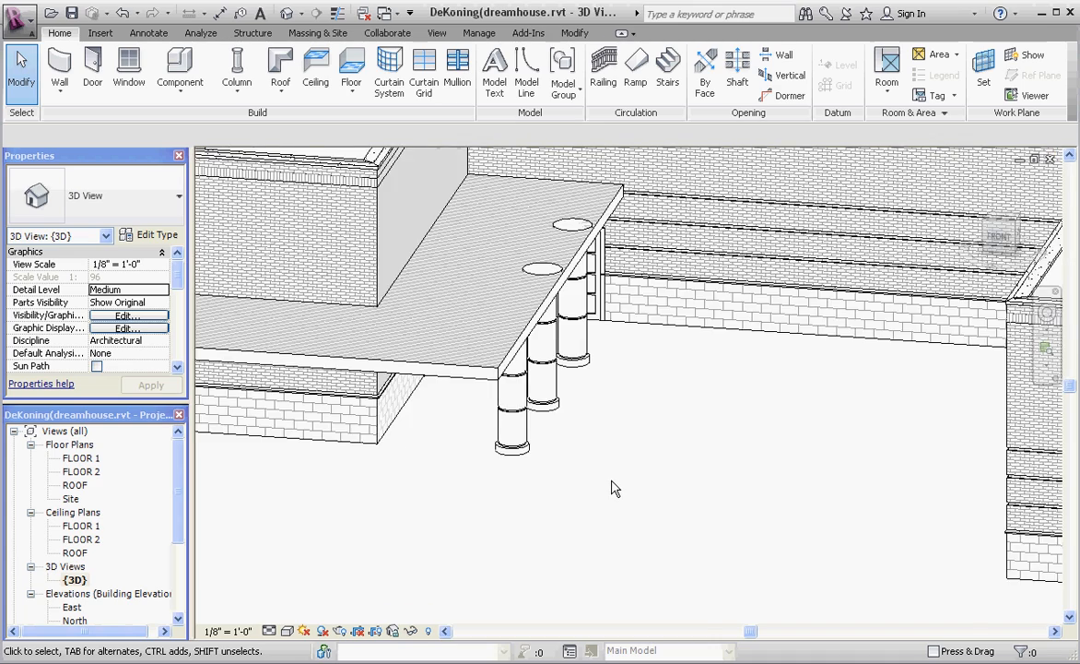